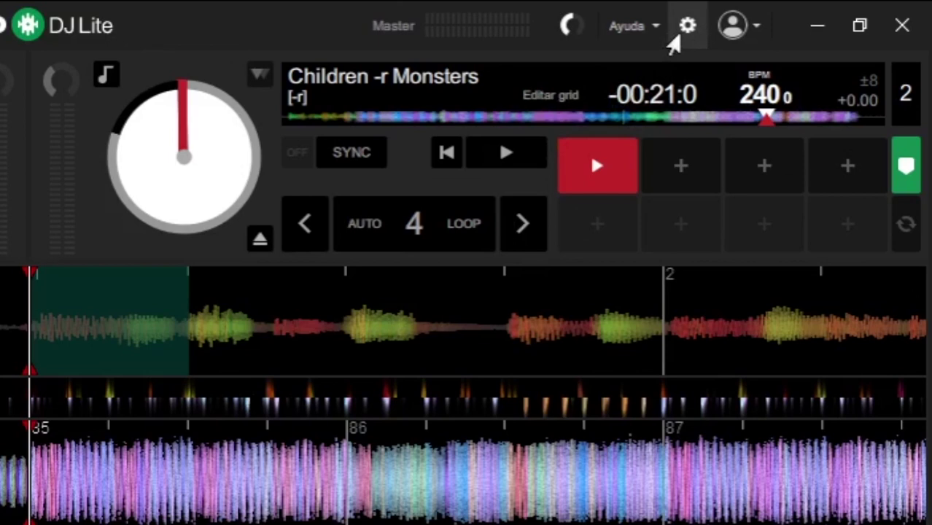
Open the Audio tab in Serato DJ Lite's settings to view USB buffer and output options.
left_click(683, 32)
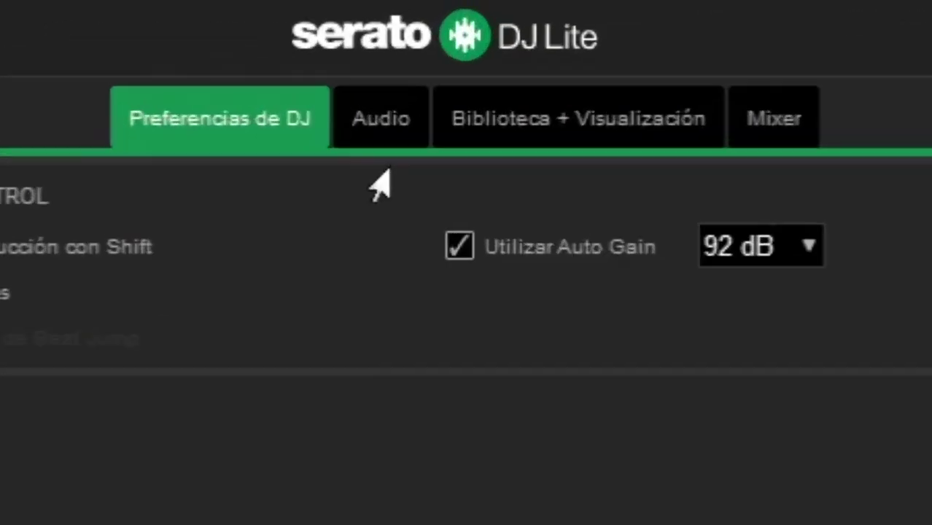
left_click(375, 123)
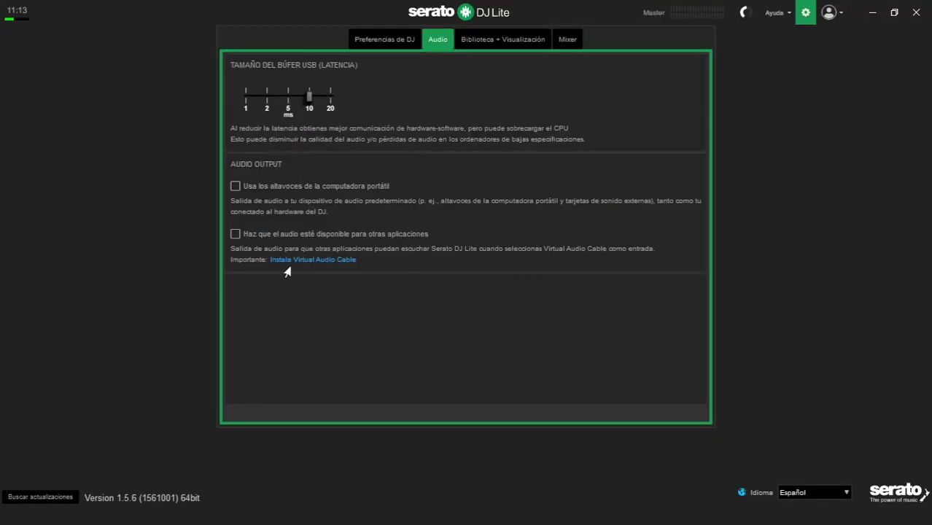
Open the Virtual Audio Cable guide and scroll to its Windows vac464lite.zip download.
left_click(308, 261)
scroll(622, 354, "down", 3)
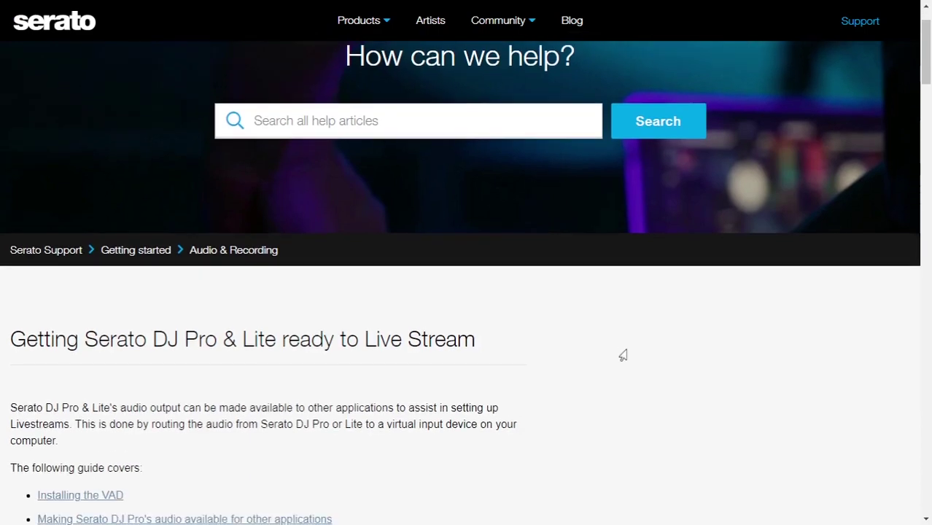
scroll(605, 312, "down", 1)
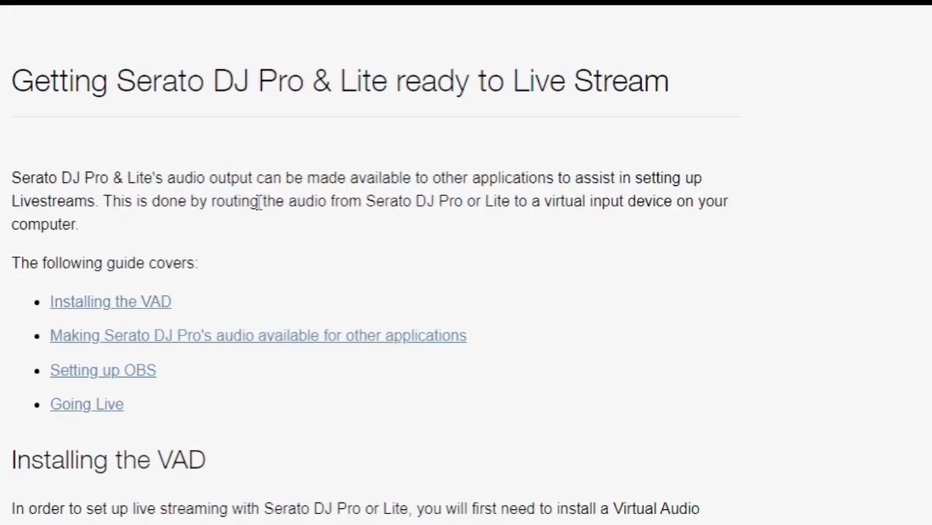
left_click(109, 302)
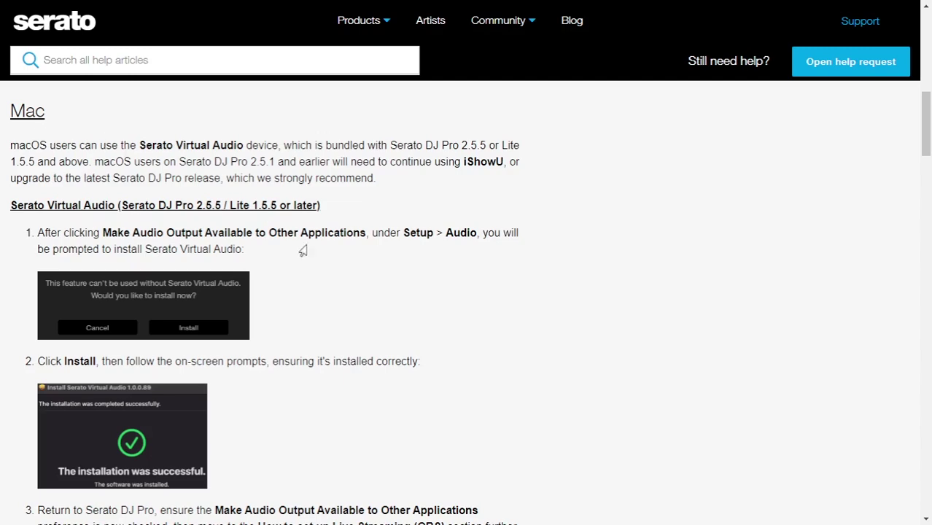
scroll(299, 251, "down", 2)
scroll(299, 252, "down", 8)
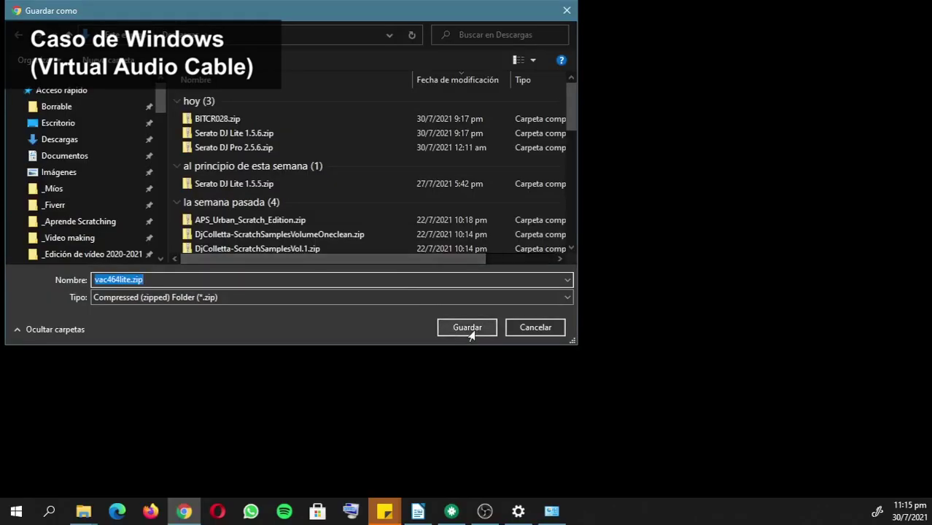
Save vac464lite.zip, extract it to a vac464lite folder in Downloads, and run setup.exe.
left_click(467, 327)
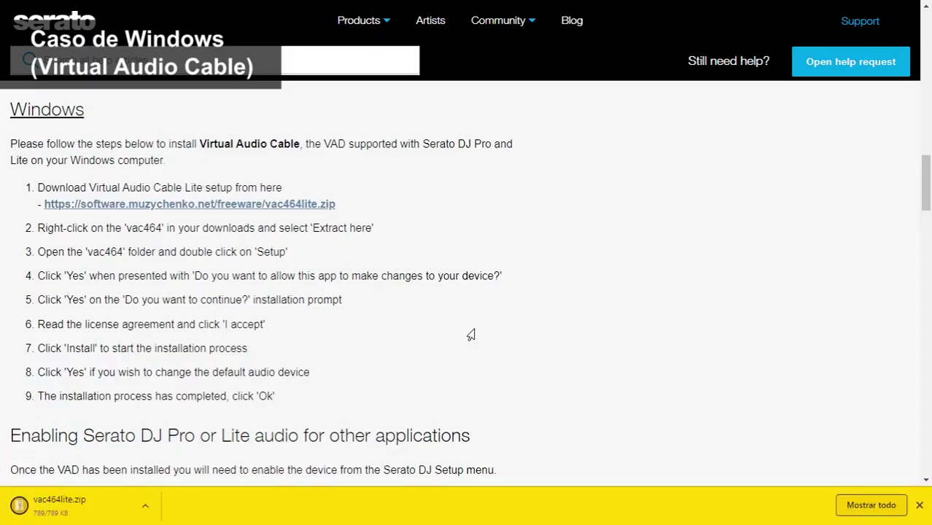
left_click(78, 514)
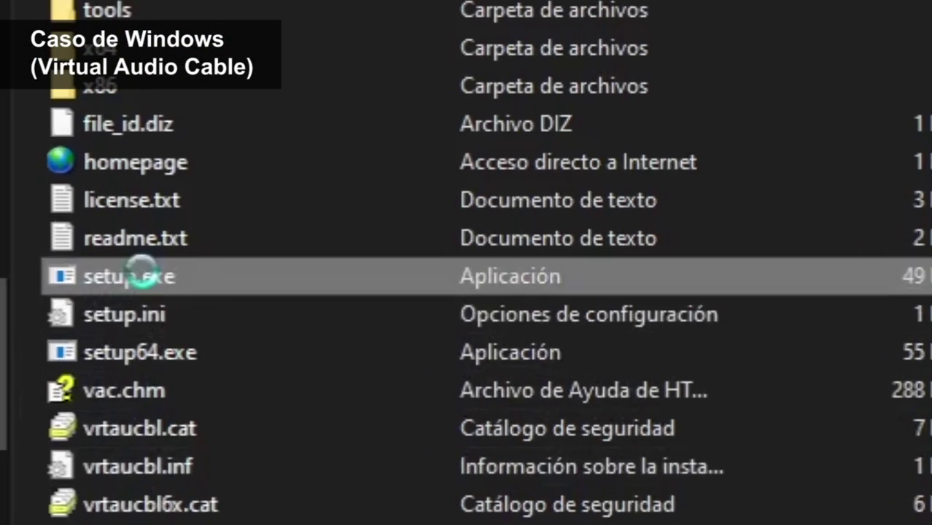
double_click(293, 276)
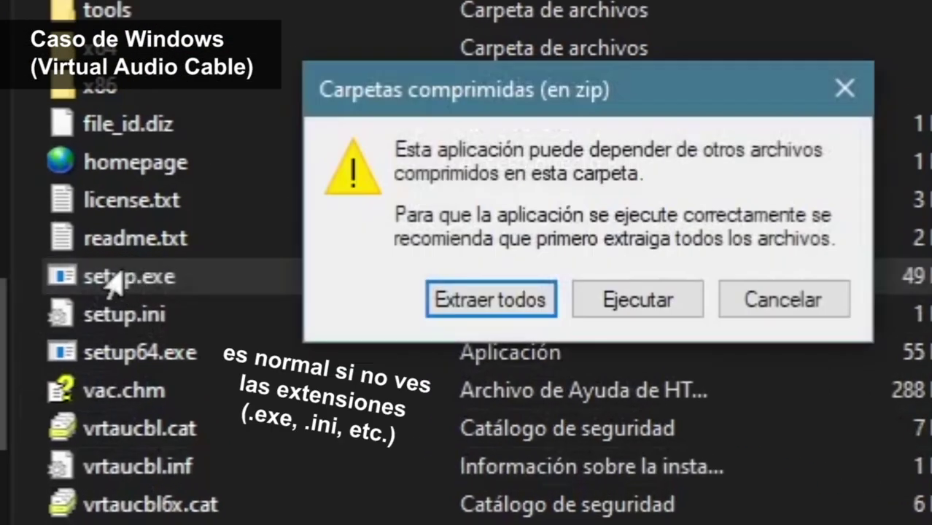
left_click(471, 300)
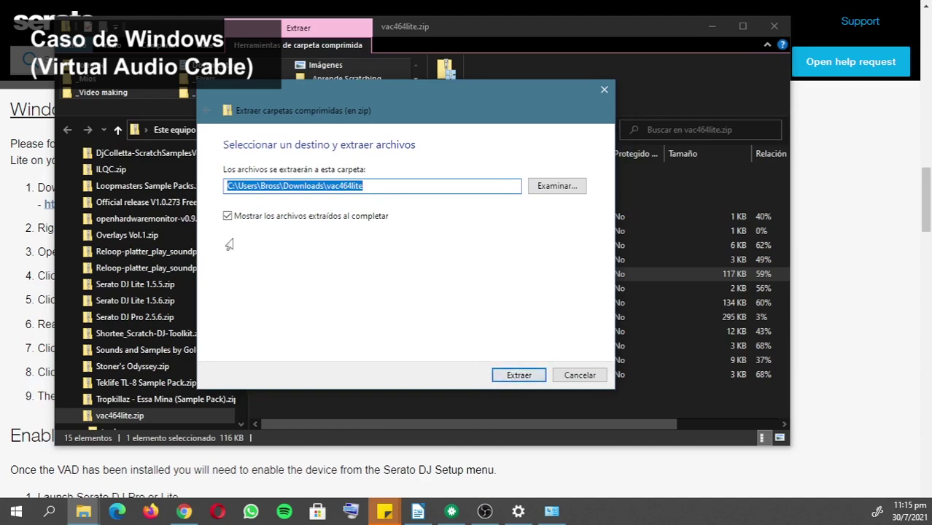
left_click(516, 375)
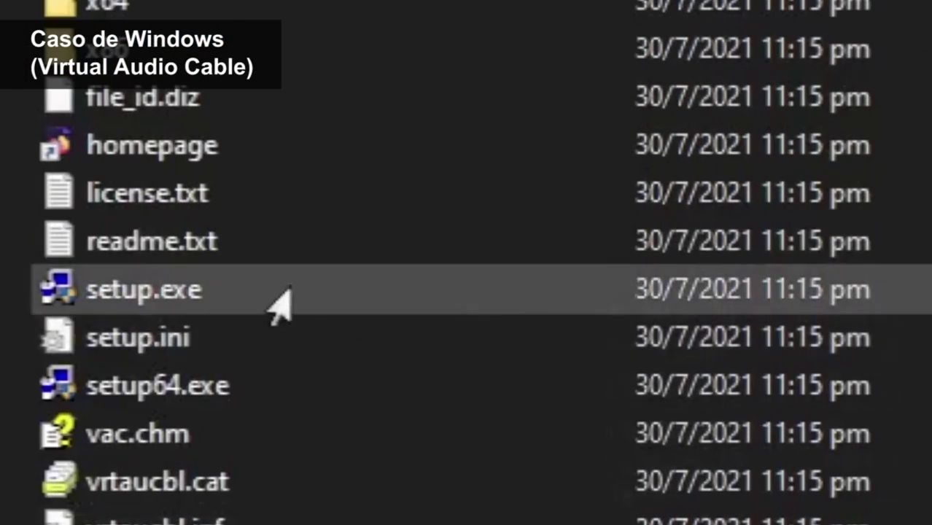
double_click(164, 295)
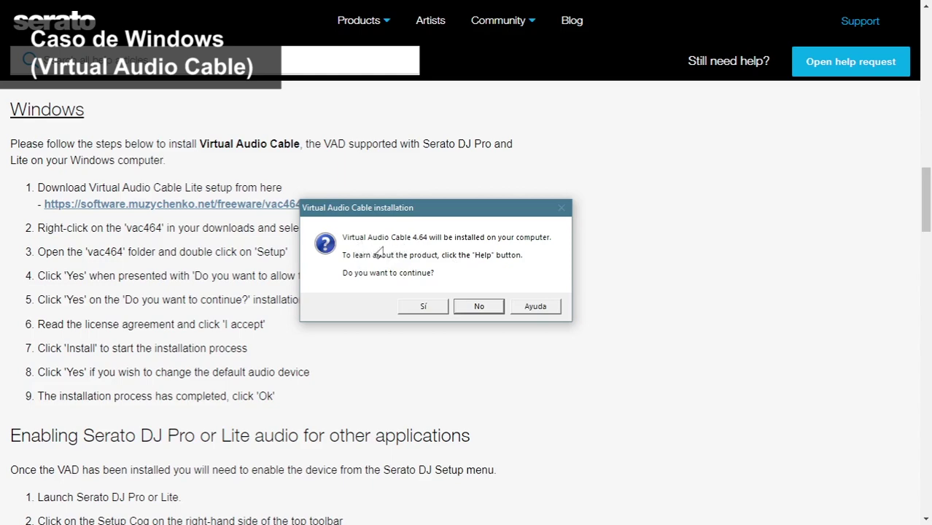
Confirm Virtual Audio Cable 4.64 setup, accept the license, and install with default folders.
left_click(422, 308)
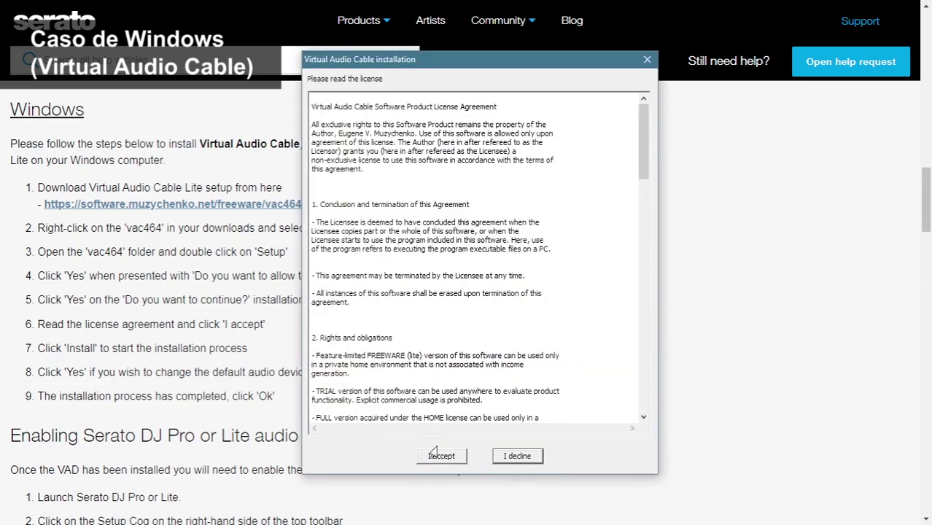
left_click(436, 453)
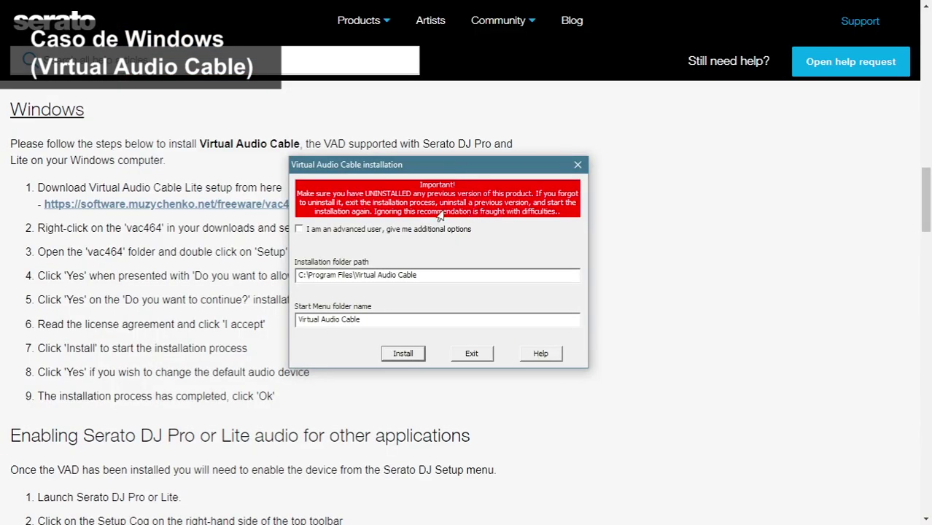
left_click(402, 354)
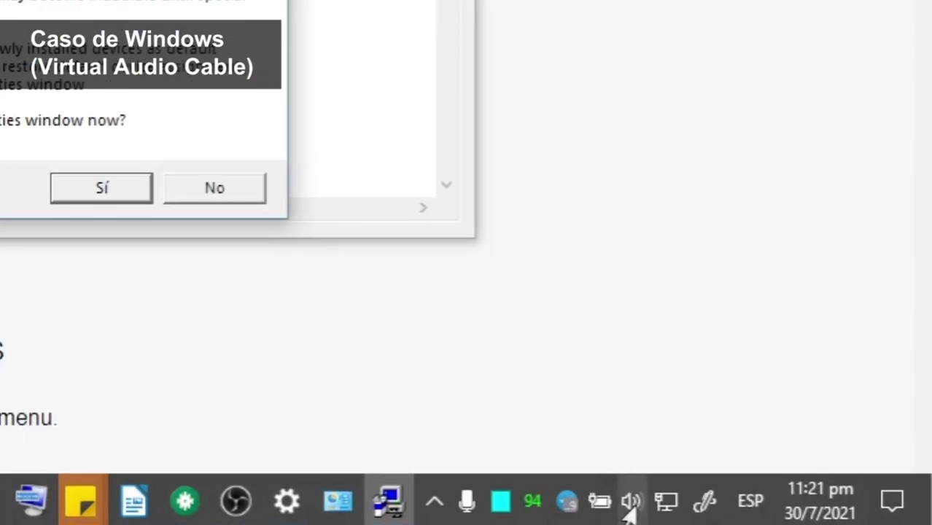
Set Altavoces (Conexant SmartAudio HD) as playback device in the volume flyout and Sound settings.
left_click(780, 511)
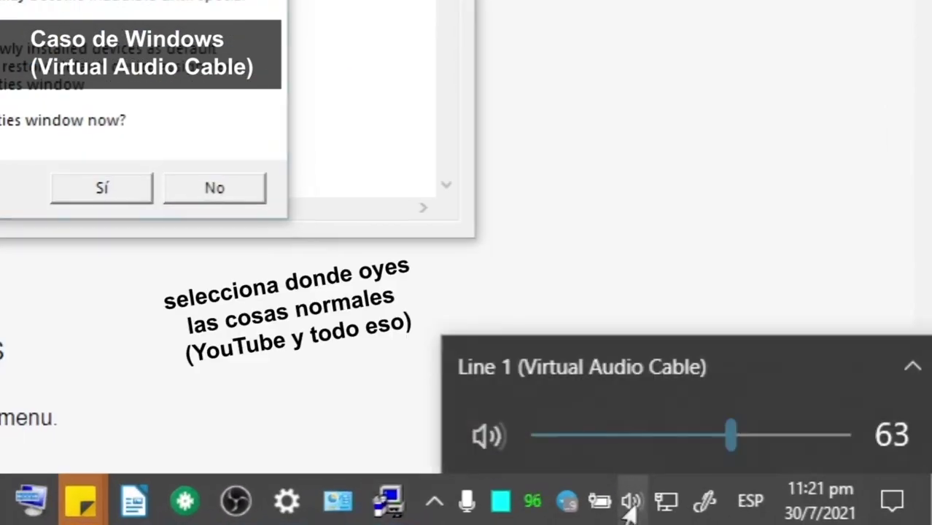
left_click(584, 369)
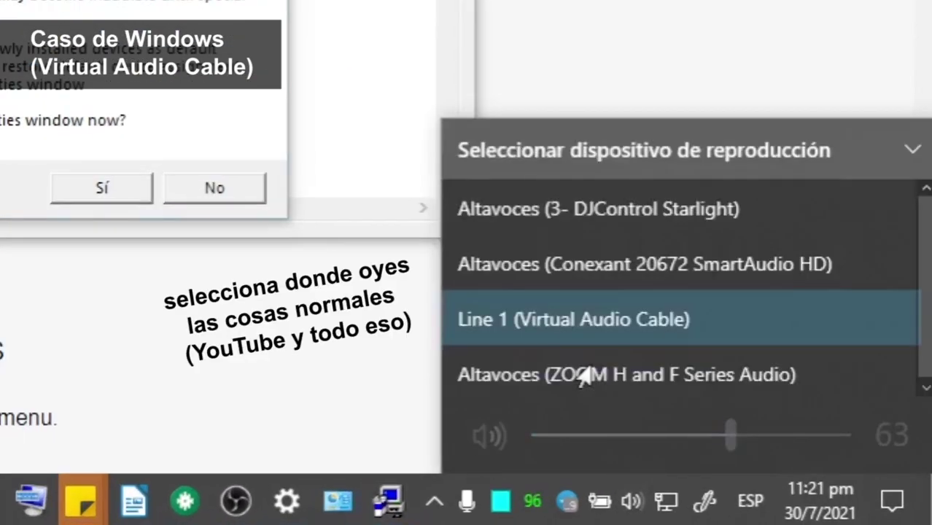
left_click(605, 267)
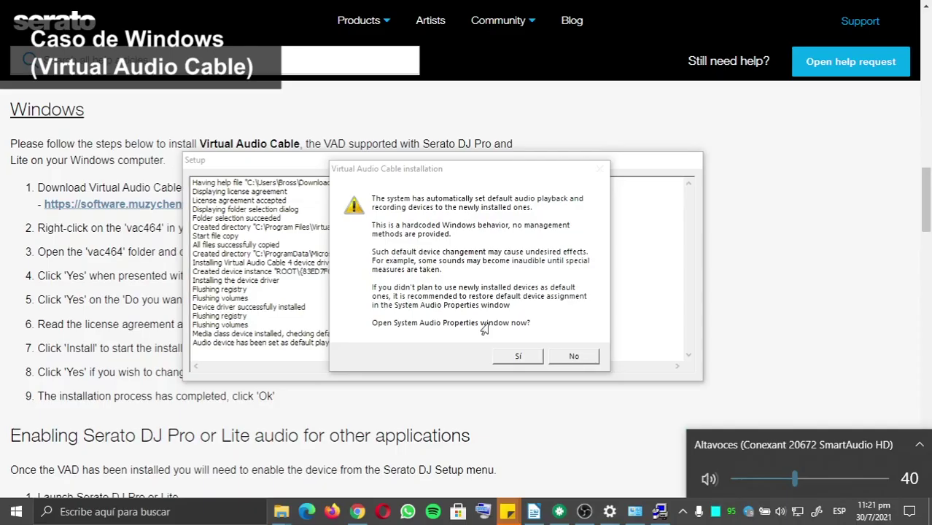
left_click(453, 337)
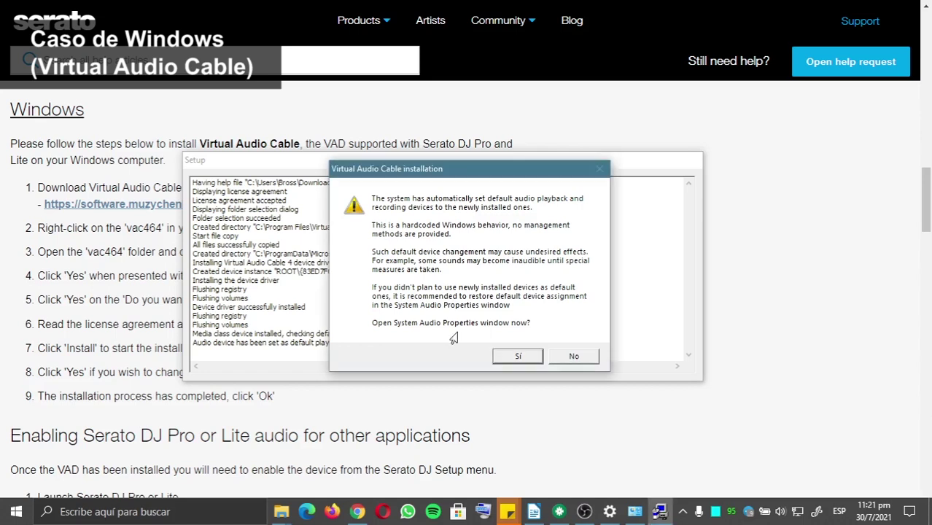
left_click(517, 357)
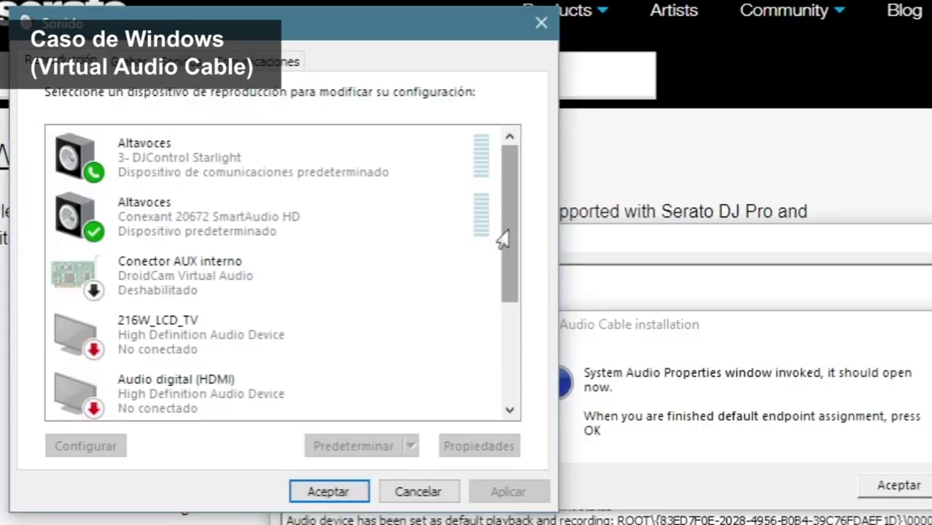
left_click(184, 228)
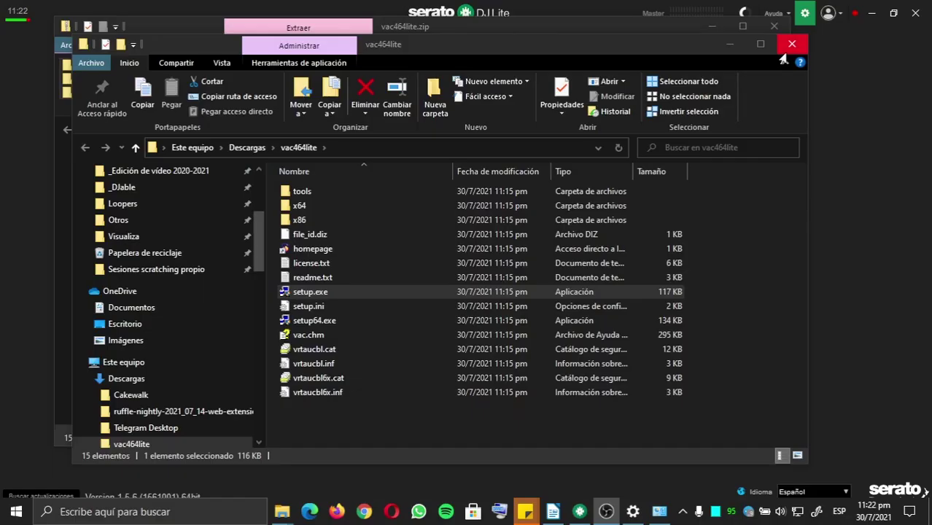
Enable Serato's option to make audio available to other applications, then search for Audacity.
left_click(791, 44)
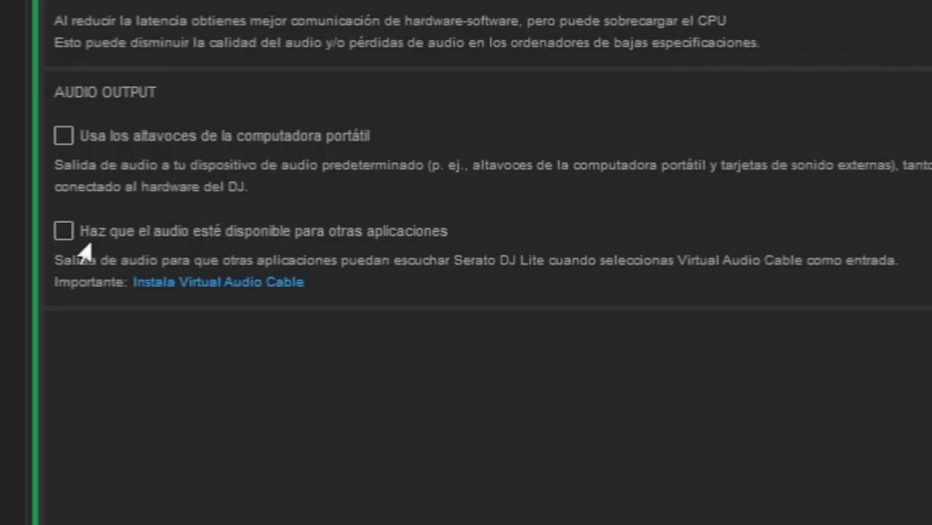
left_click(59, 233)
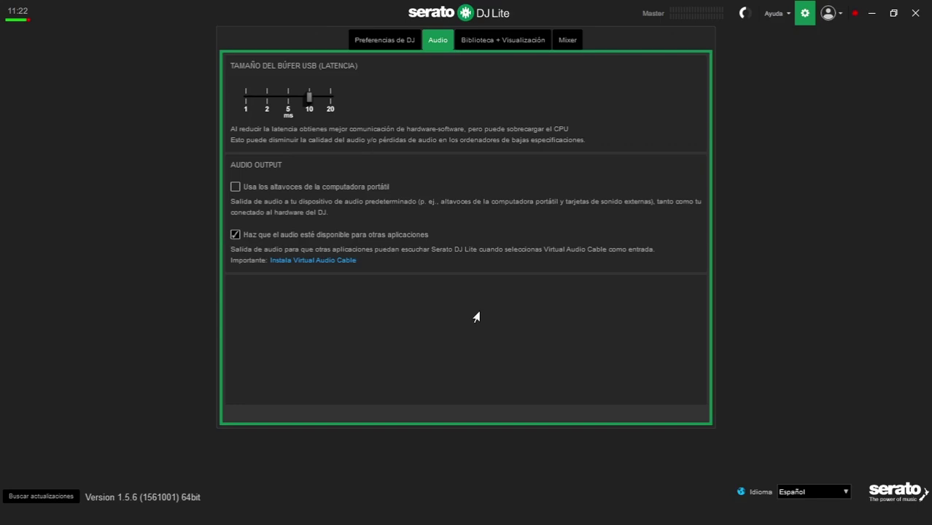
key("super")
type("auda")
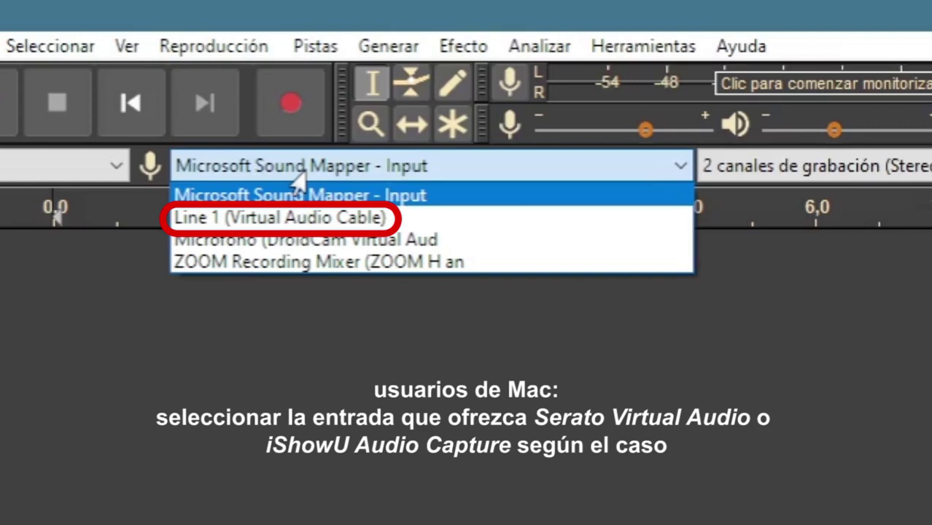
Use Line 1 (Virtual Audio Cable) input, 2-channel stereo, Microsoft Sound Mapper output, 44100 Hz.
left_click(191, 219)
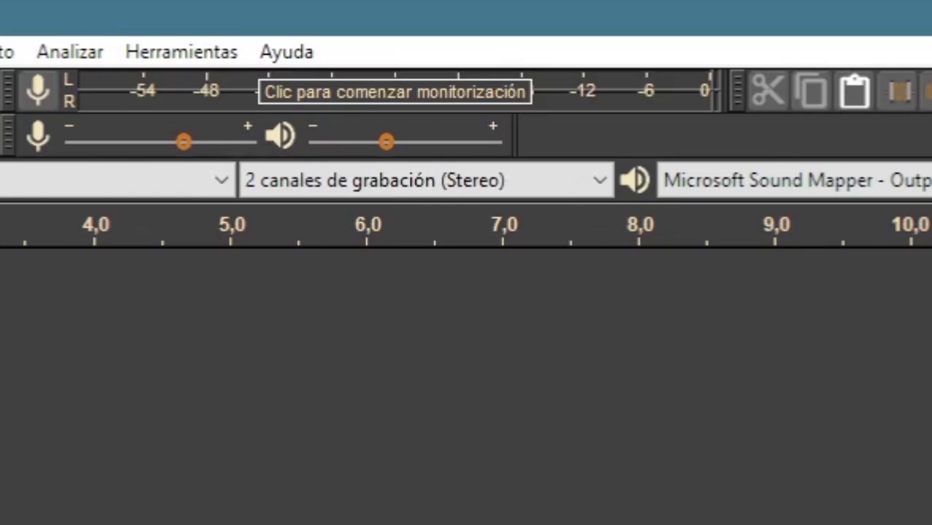
left_click(356, 182)
left_click(358, 235)
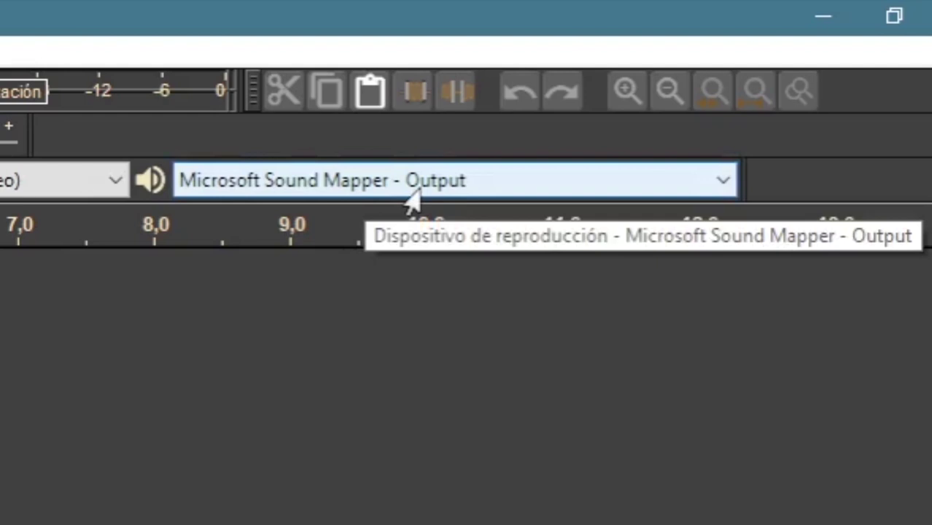
left_click(413, 205)
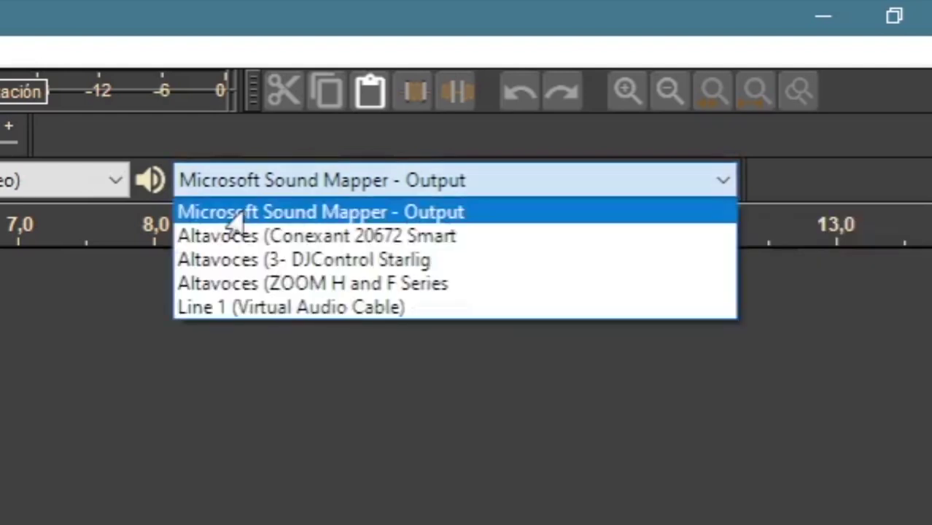
left_click(394, 218)
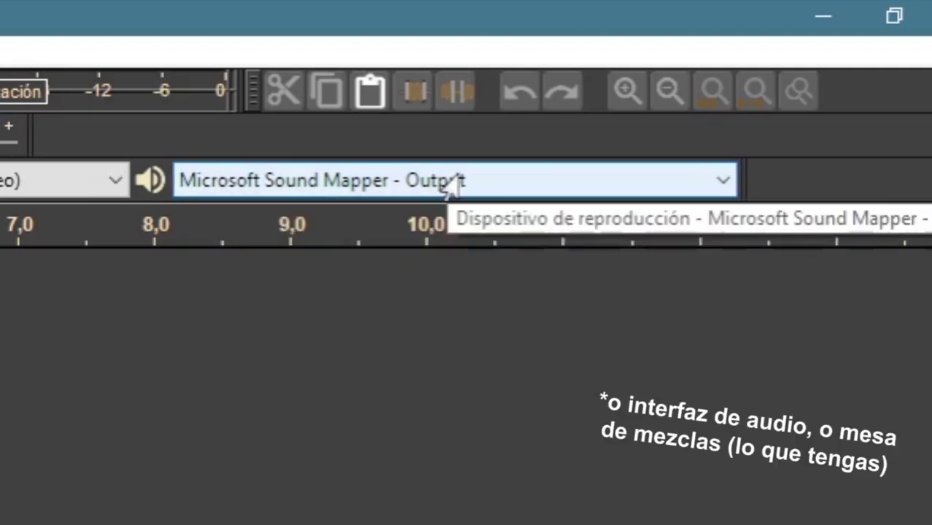
left_click(451, 184)
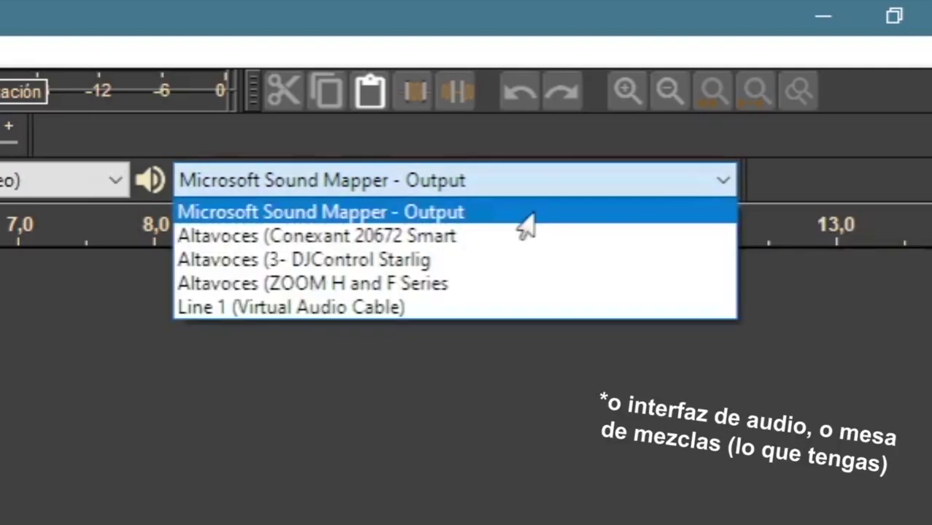
left_click(574, 184)
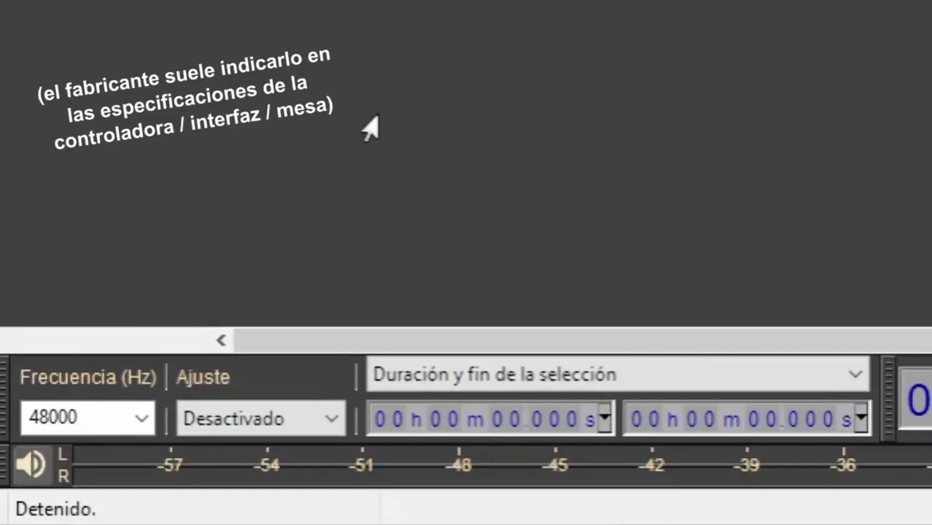
key("Up")
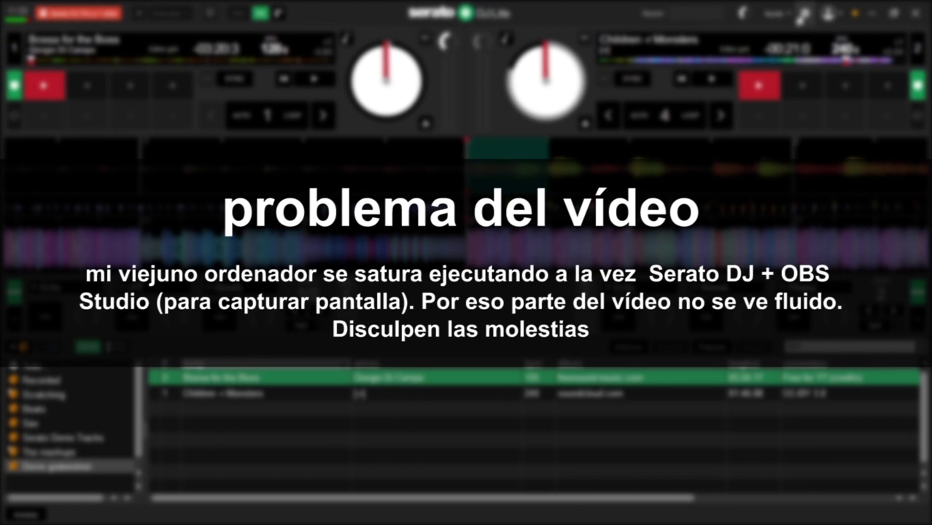
Start deck 1 playing in Serato and delete Audacity's test recording.
key("w")
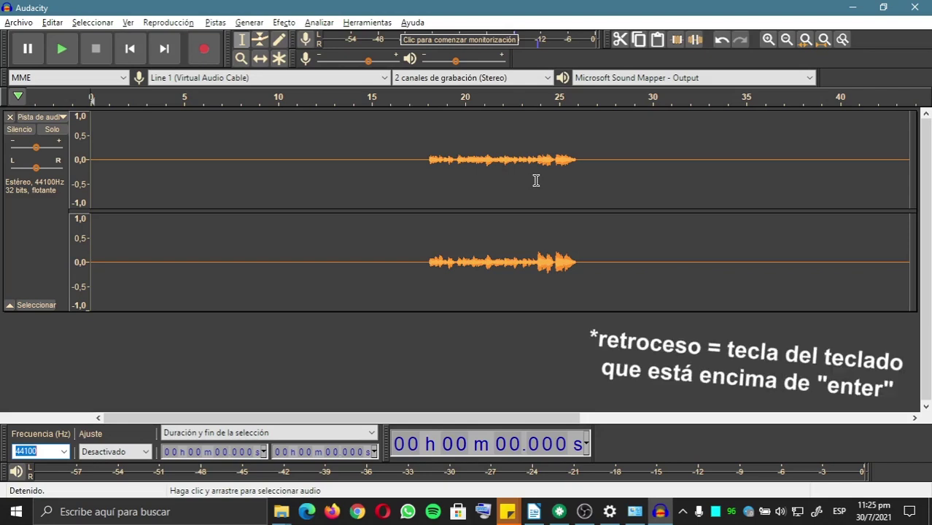
key("BackSpace")
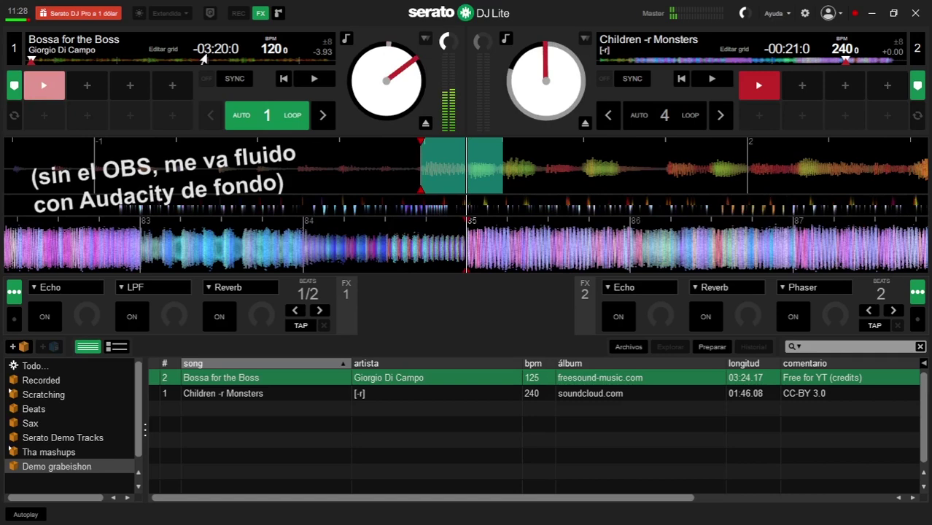
Start deck 2, quit Serato DJ Lite, and fit the captured mix to Audacity's window.
key("s")
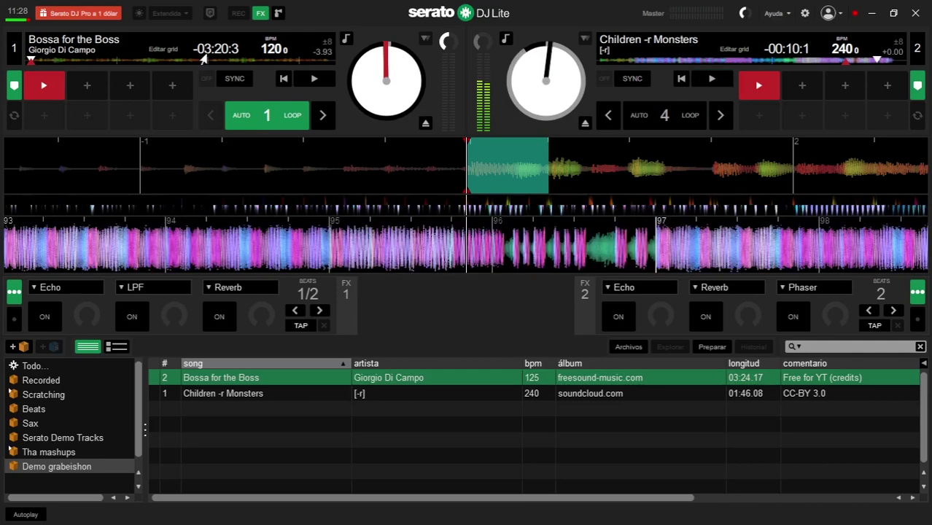
left_click(915, 13)
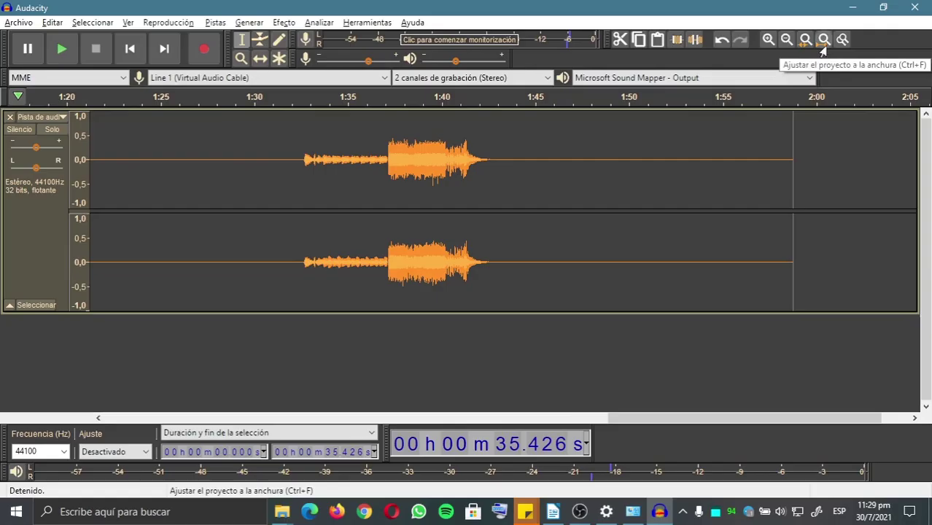
left_click(682, 89)
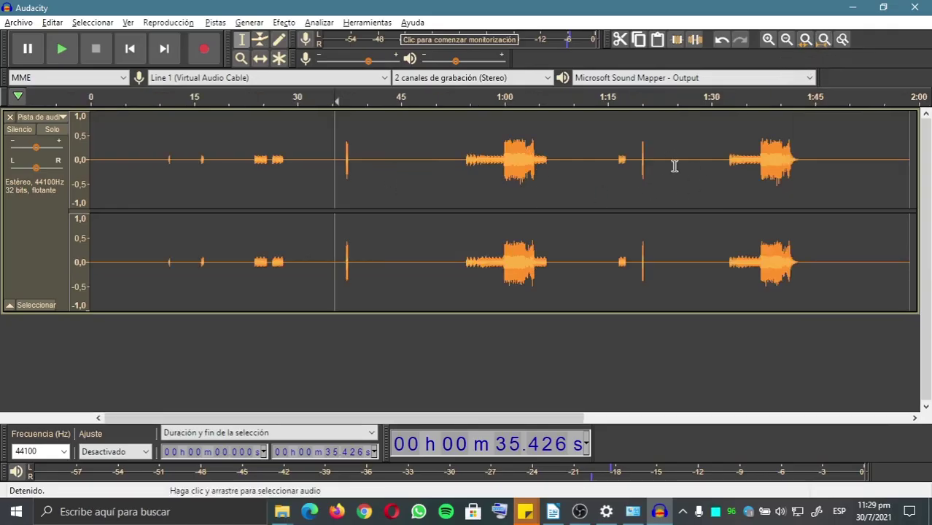
Delete the opening 1:32 and the trailing silence, leaving about 11.4 seconds of audio.
left_click_drag(727, 163, 1, 93)
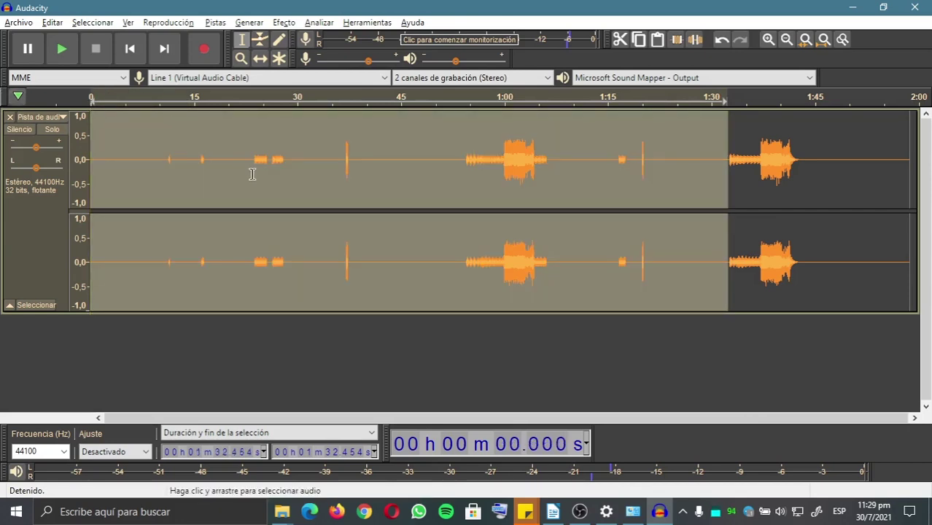
key("Delete")
left_click(155, 192)
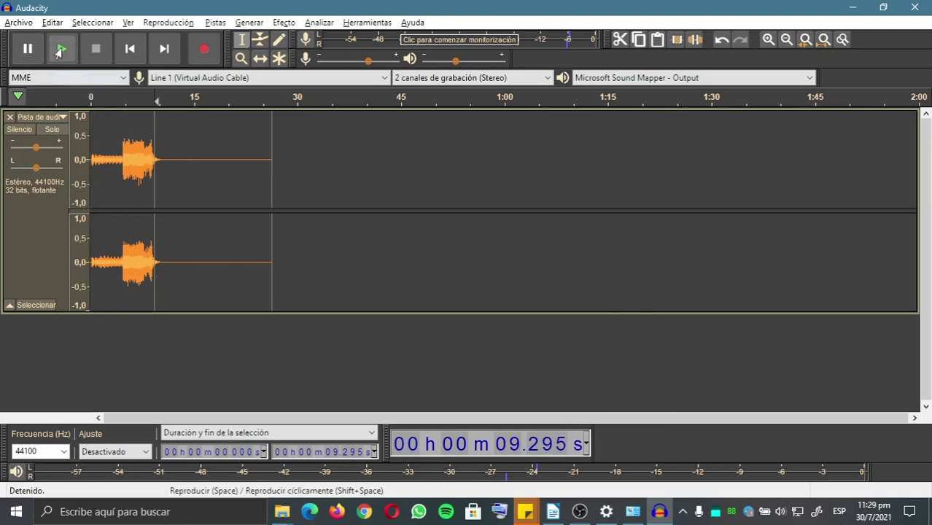
left_click(61, 49)
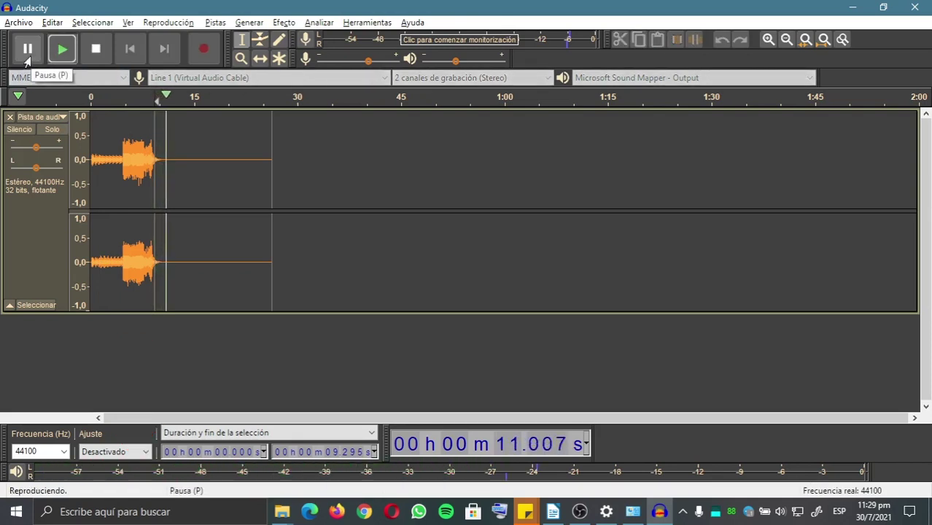
left_click(27, 57)
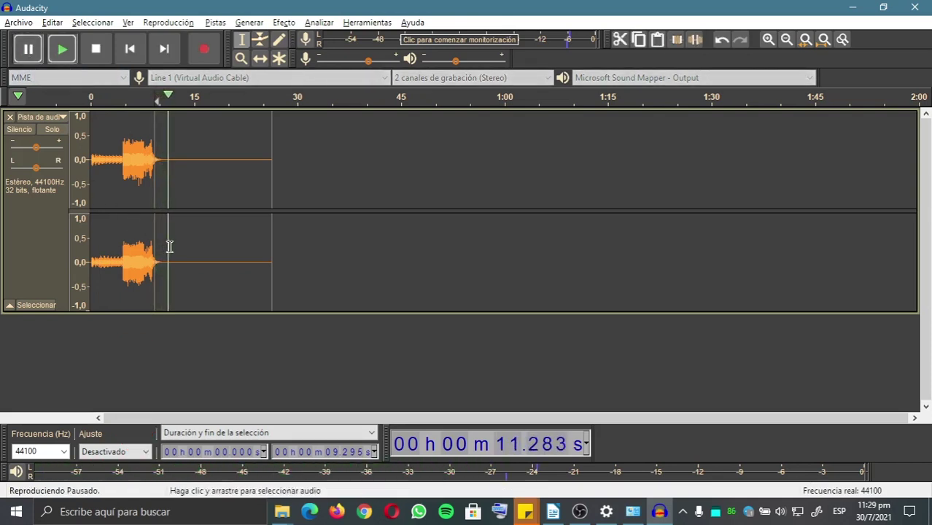
left_click_drag(168, 246, 345, 242)
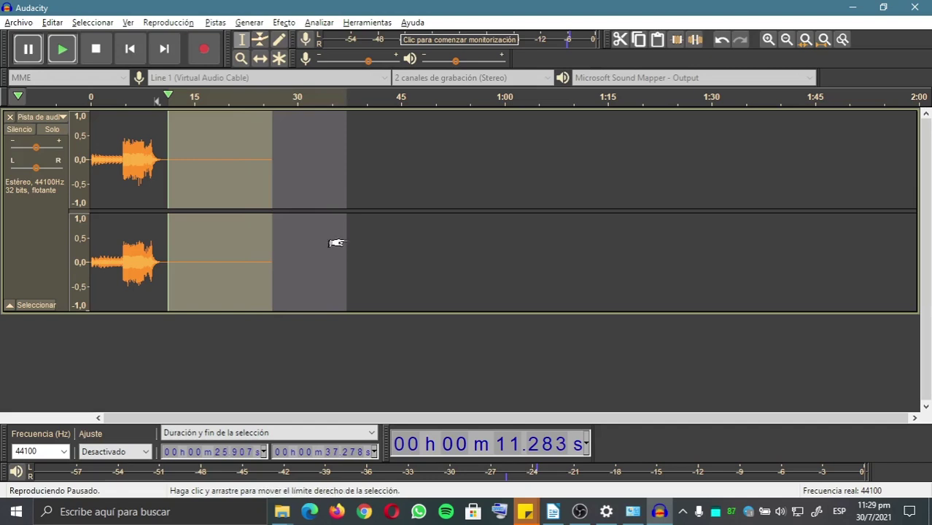
key("space")
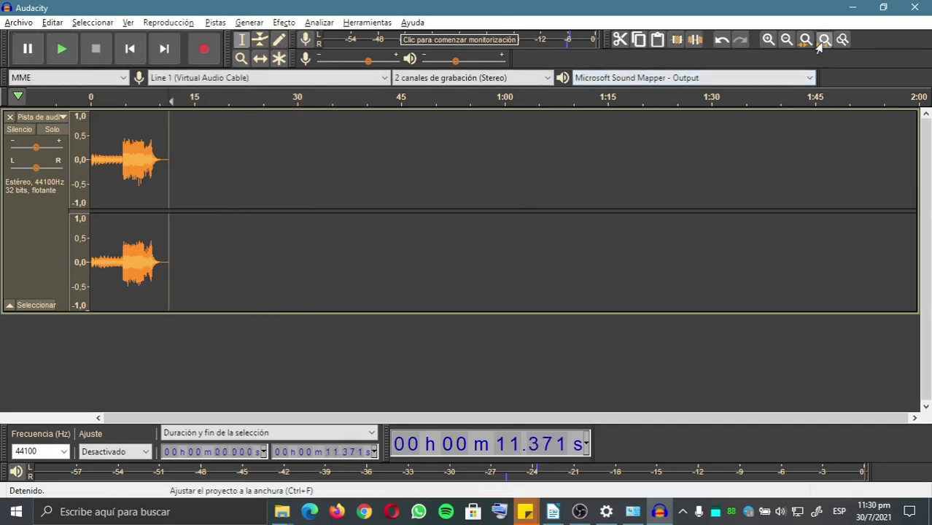
left_click(824, 39)
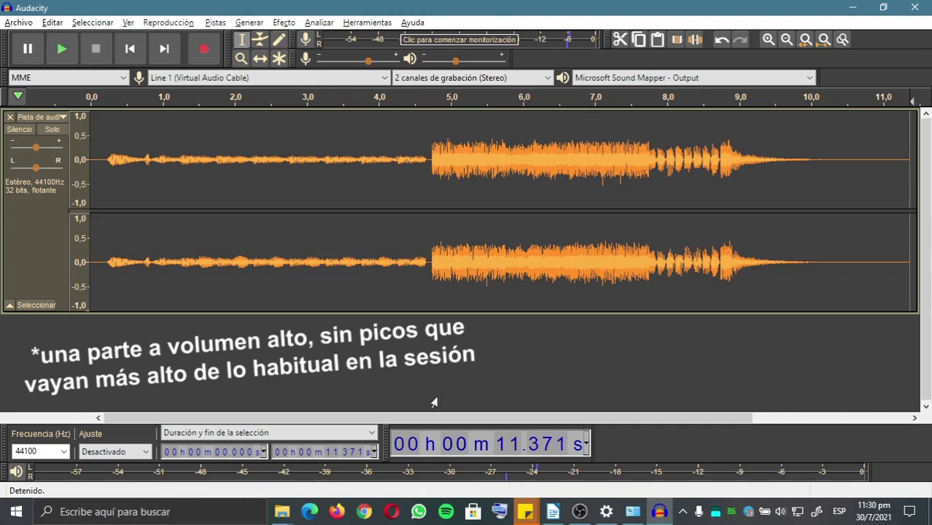
left_click(470, 244)
key("space")
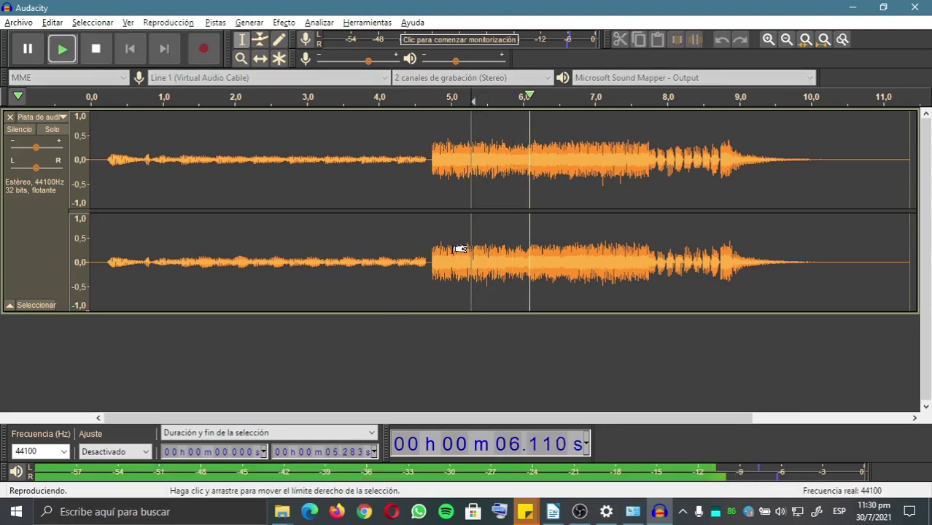
key("space")
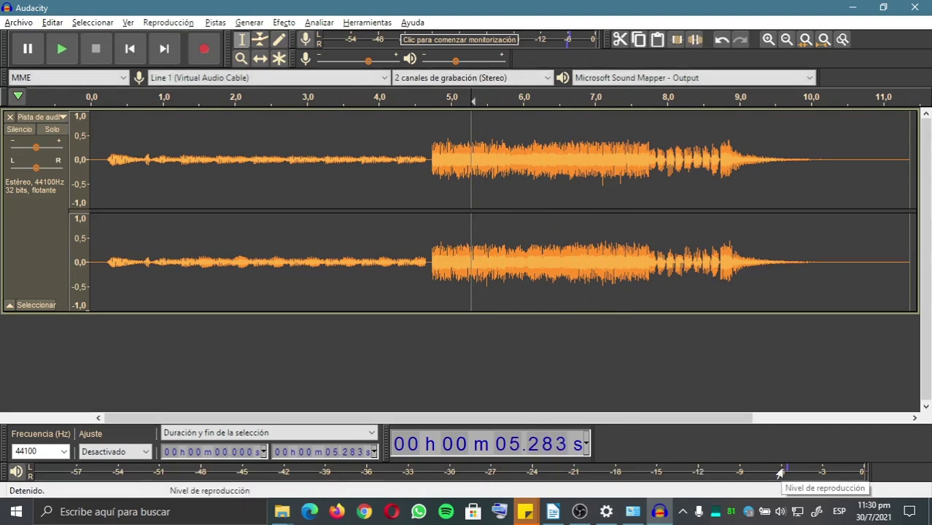
Apply the LoudMax limiter to the trimmed mix with its threshold at -6.0 dB.
left_click(283, 23)
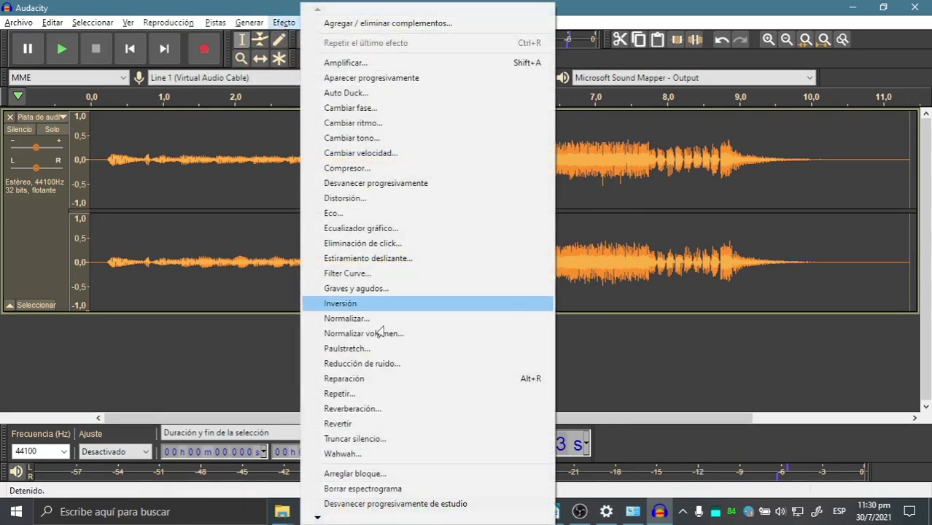
mouse_move(318, 517)
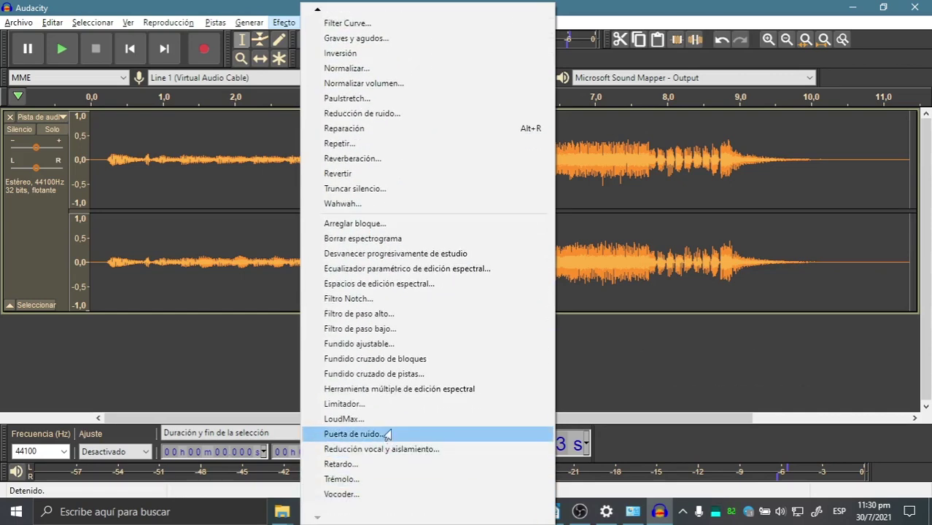
left_click(368, 426)
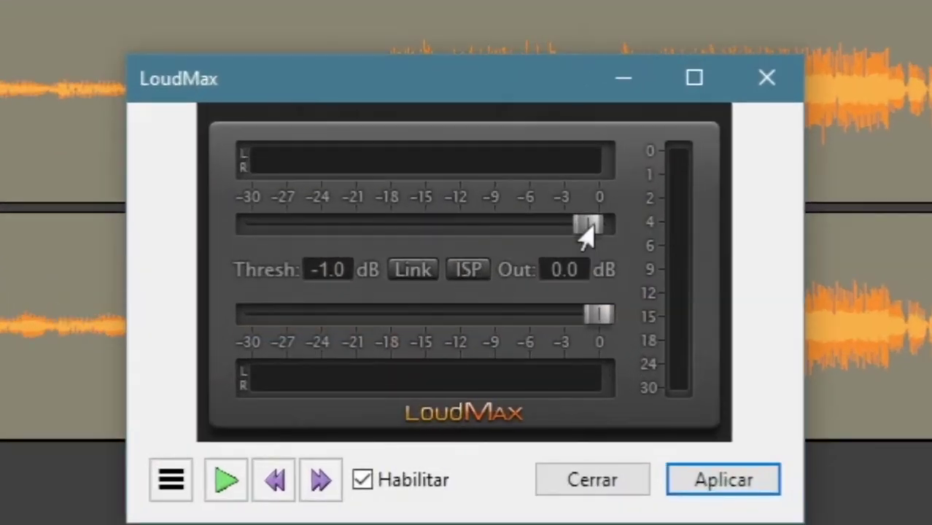
left_click_drag(516, 218, 520, 228)
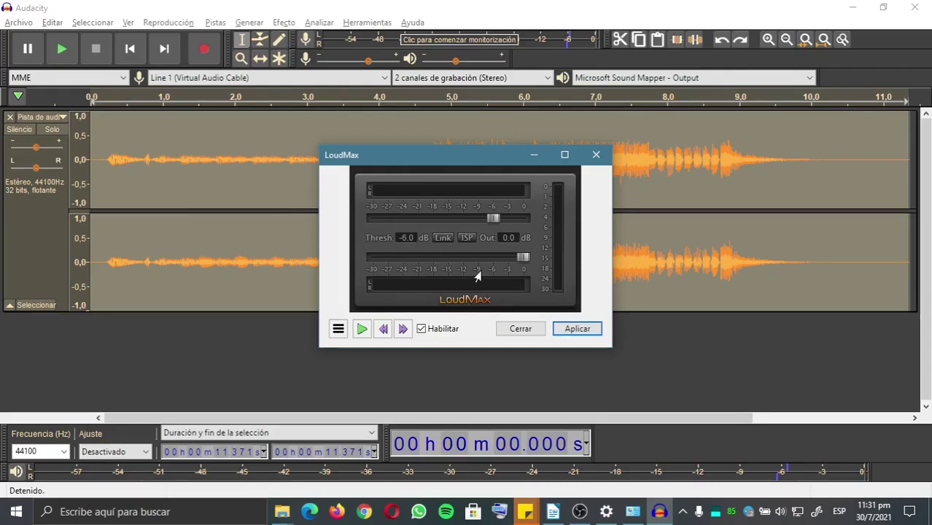
left_click(577, 328)
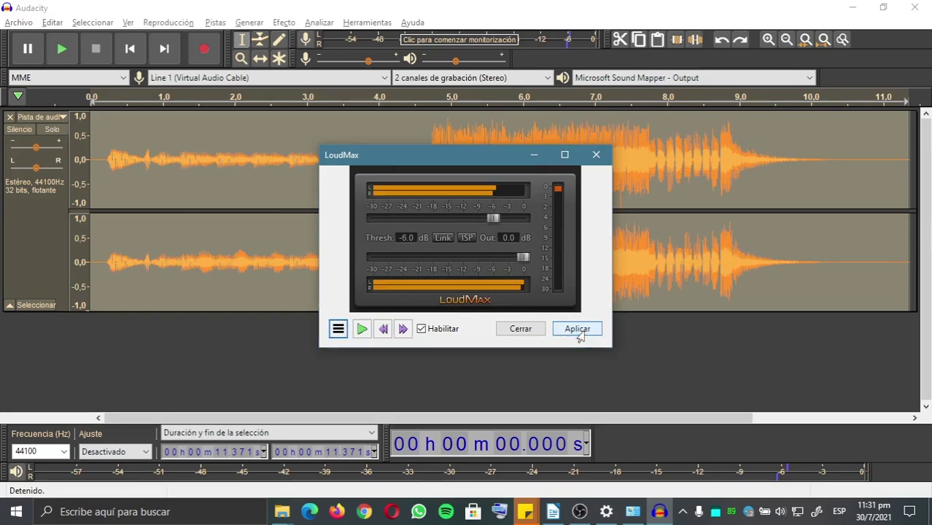
left_click(520, 329)
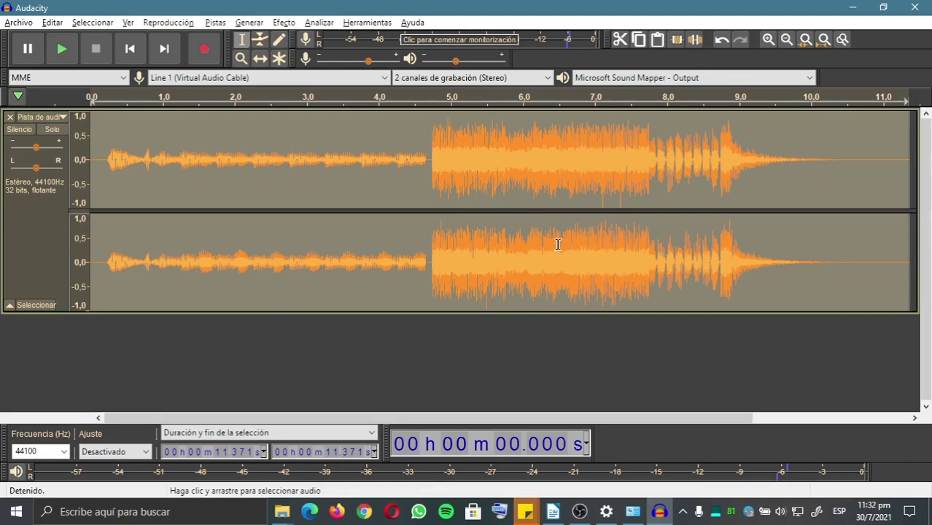
left_click(535, 244)
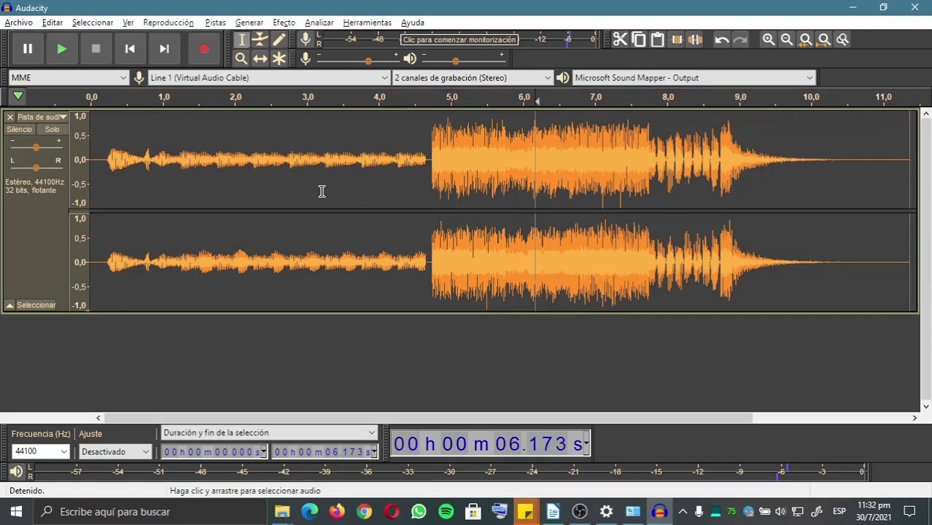
left_click(282, 24)
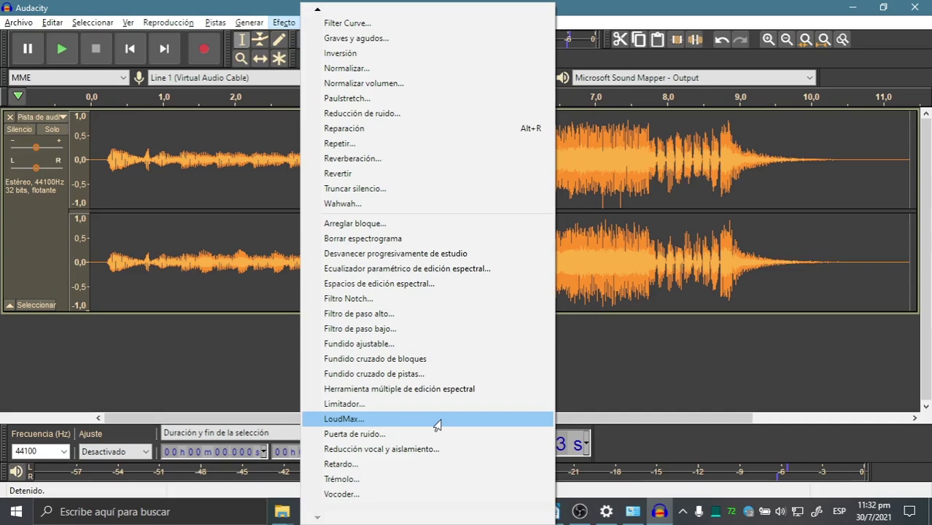
left_click(437, 425)
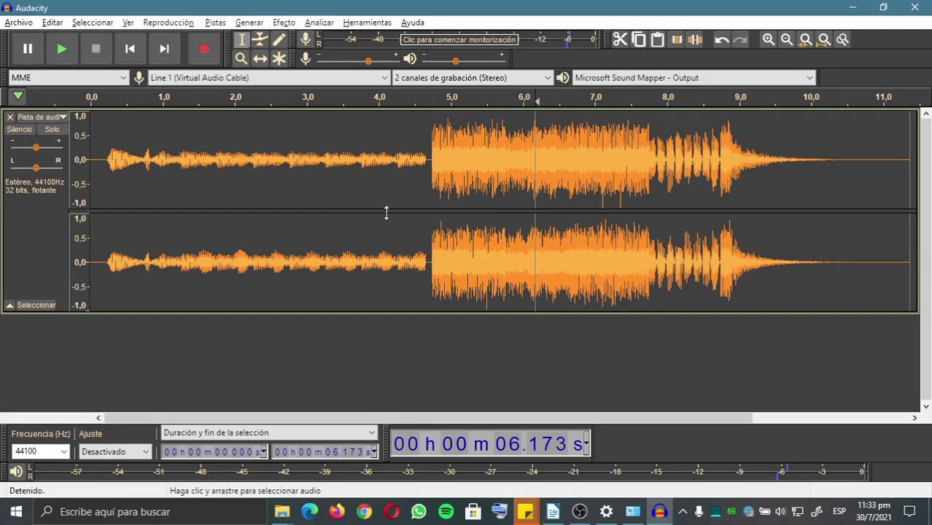
Bring up the Exportar audio dialog through Archivo > Exportar > Exportar como MP3.
left_click(19, 22)
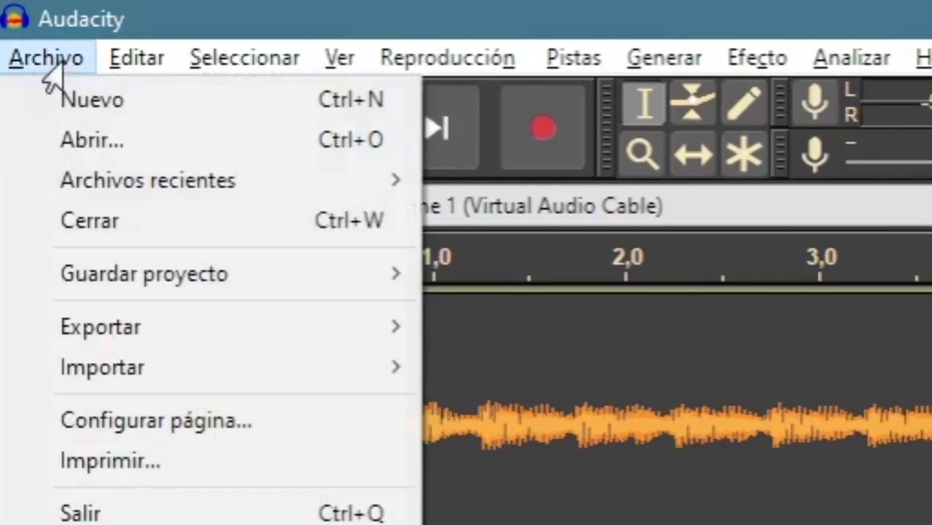
mouse_move(45, 124)
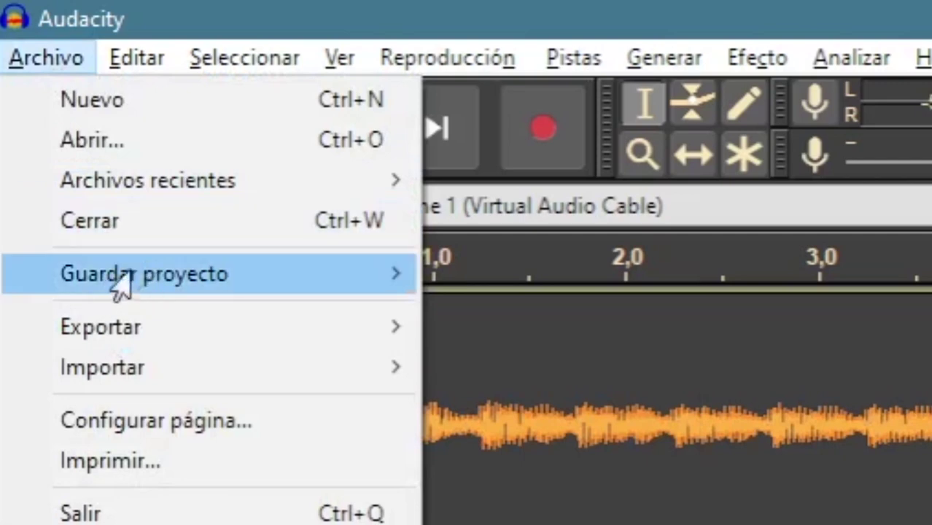
mouse_move(117, 275)
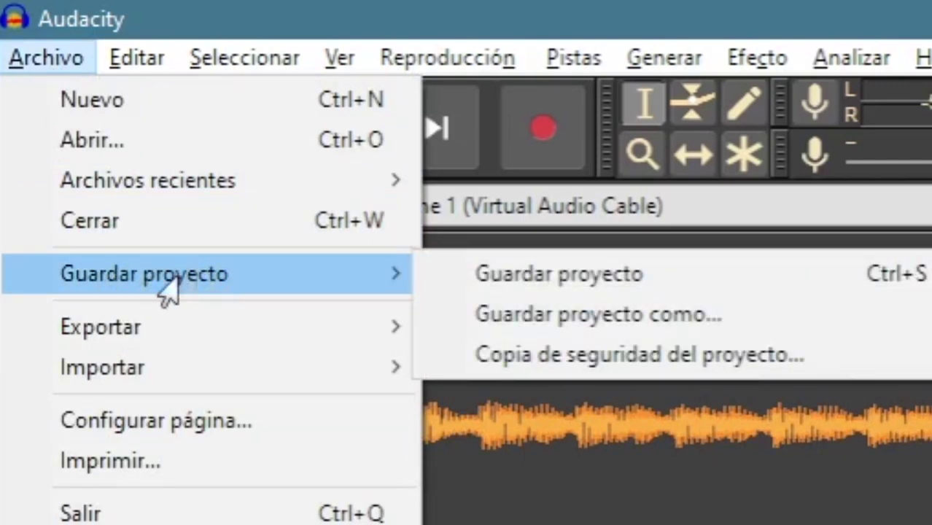
mouse_move(146, 321)
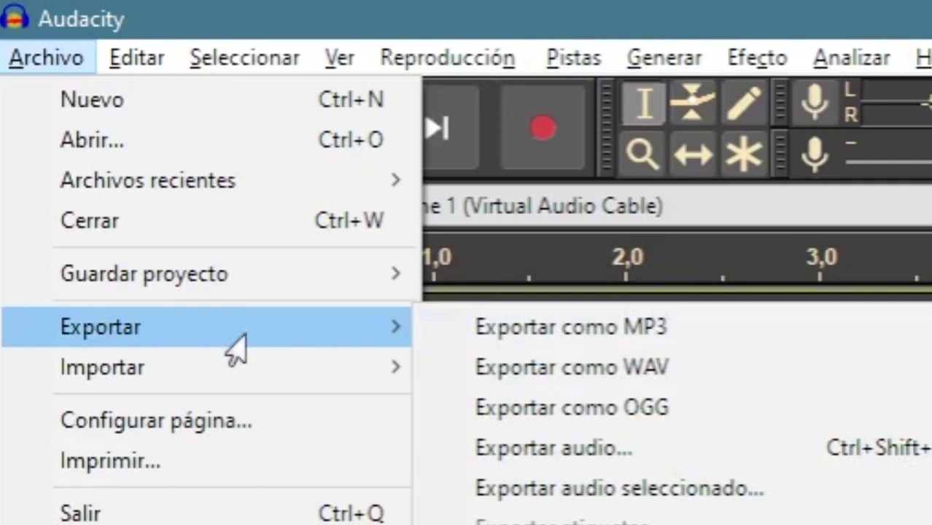
left_click(563, 343)
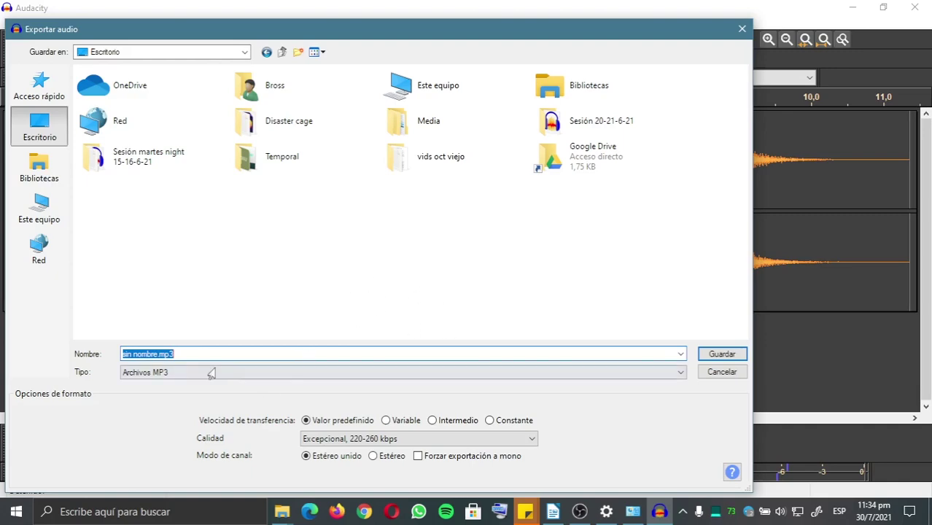
Name the export 'mi mega sesión lokoh', set Brutal 320 kbps quality and Estéreo mode, and save.
type("mi mega sesión lokoh")
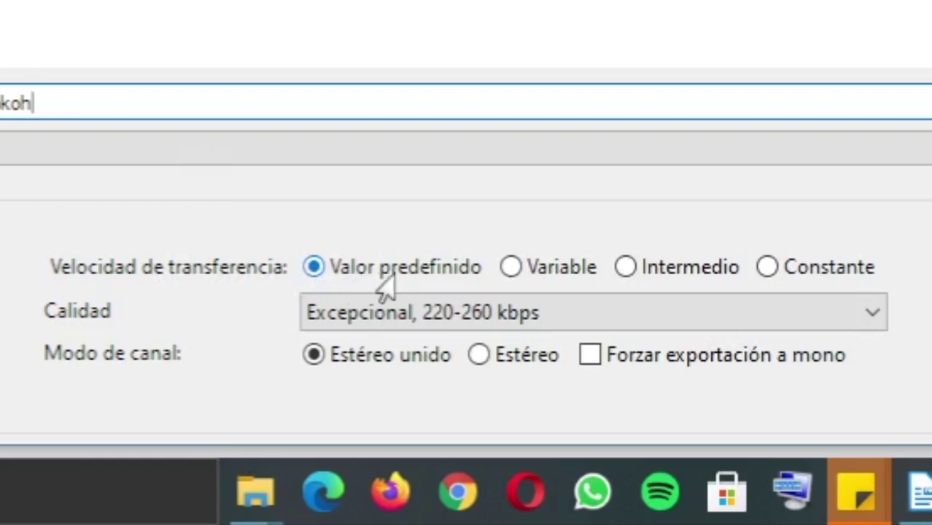
left_click(318, 321)
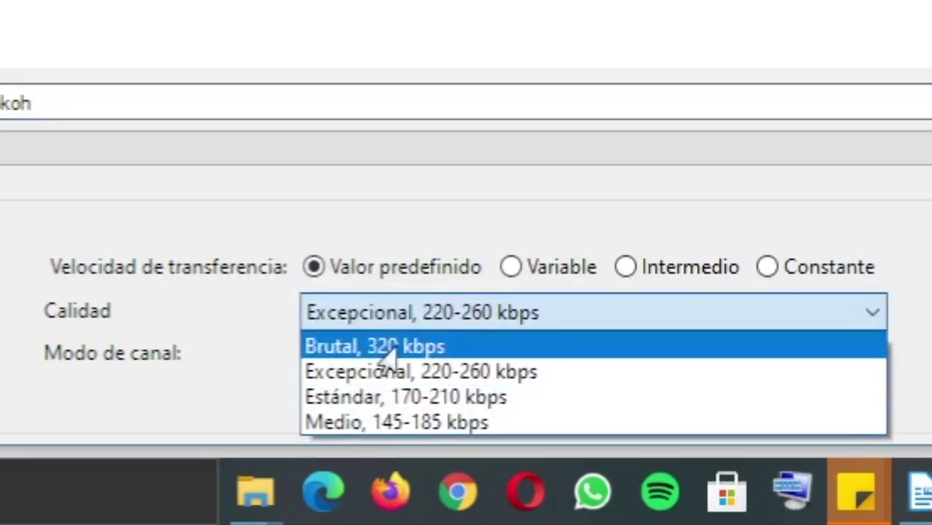
left_click(382, 349)
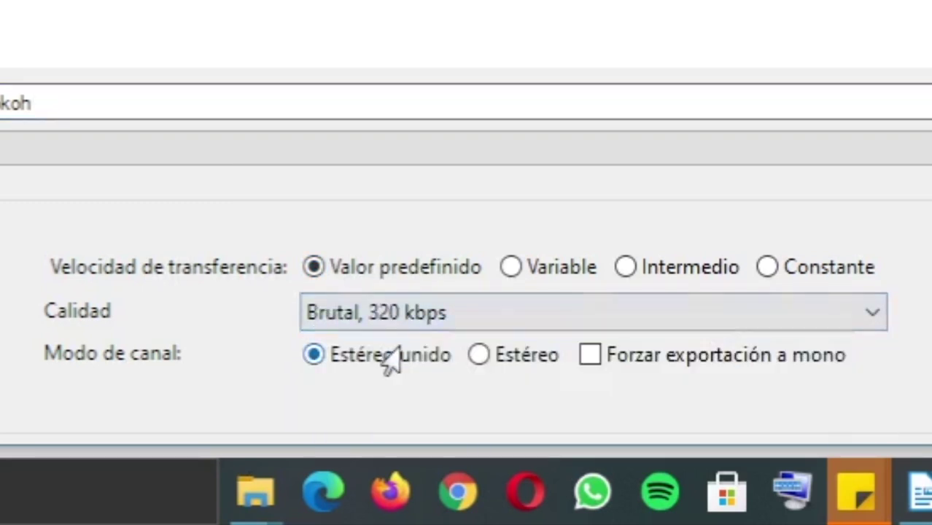
left_click(479, 358)
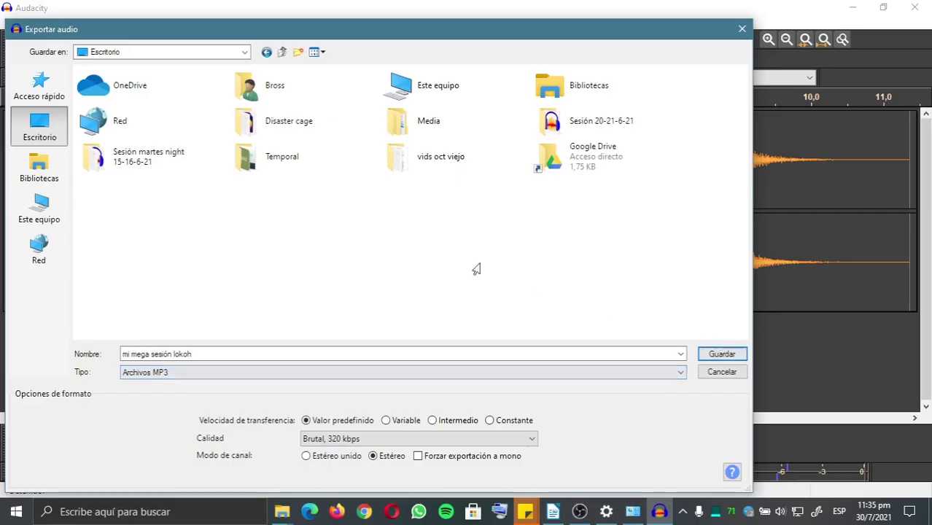
left_click(720, 354)
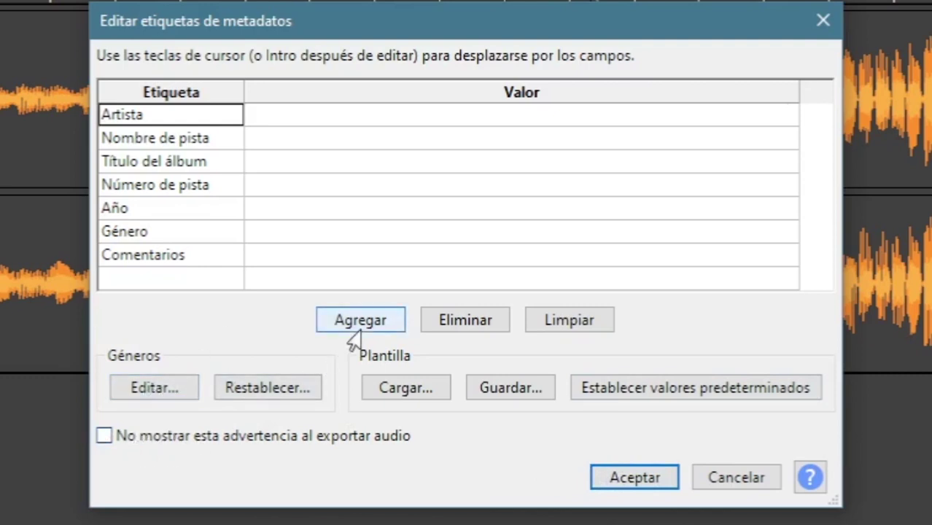
Tag the MP3 with the artist name, title 'Chillin in the tub with you mix' and year 2021.
left_click(298, 115)
type("D")
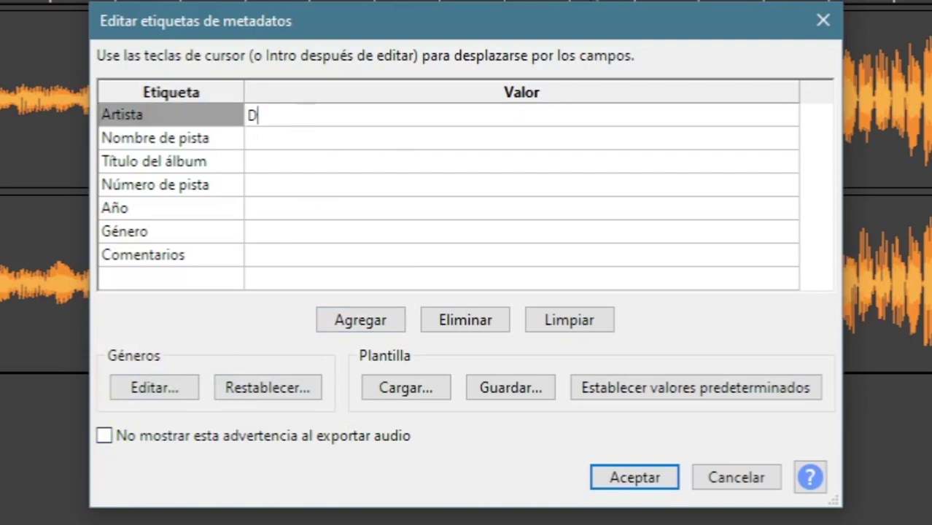
type("J Molomazo")
key("Return")
type("Chillin in the tub with you mix")
key("Return")
key("Down")
key("Down")
type("2021")
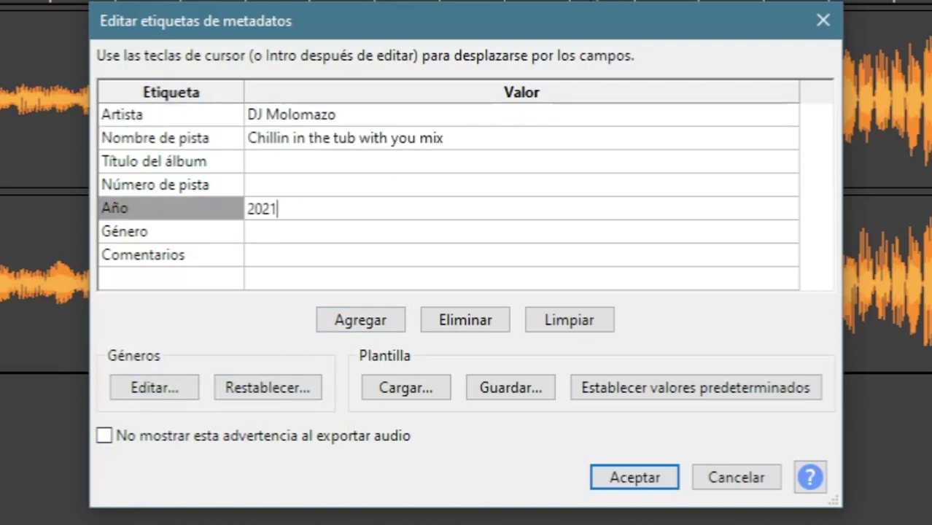
key("Return")
Replace the comment tag with a pasted profile link and confirm the metadata tags.
key("Down")
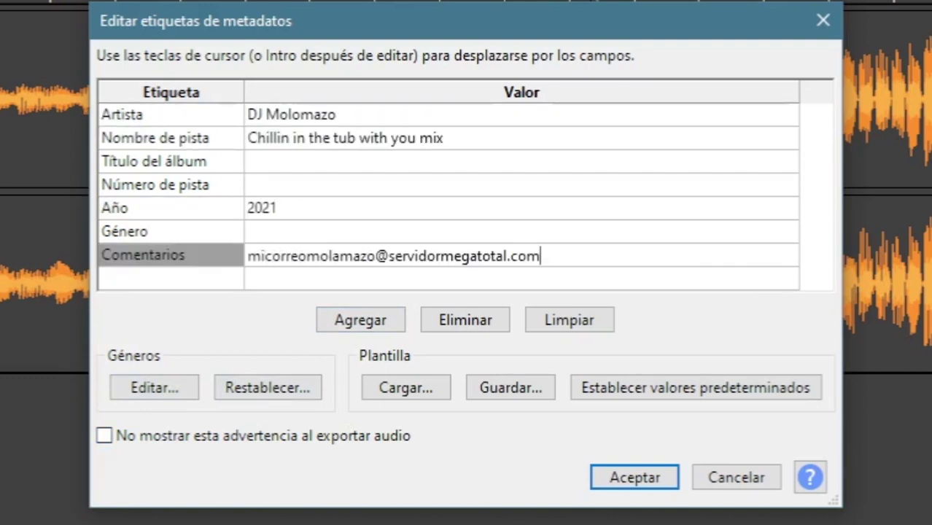
key("ctrl+a")
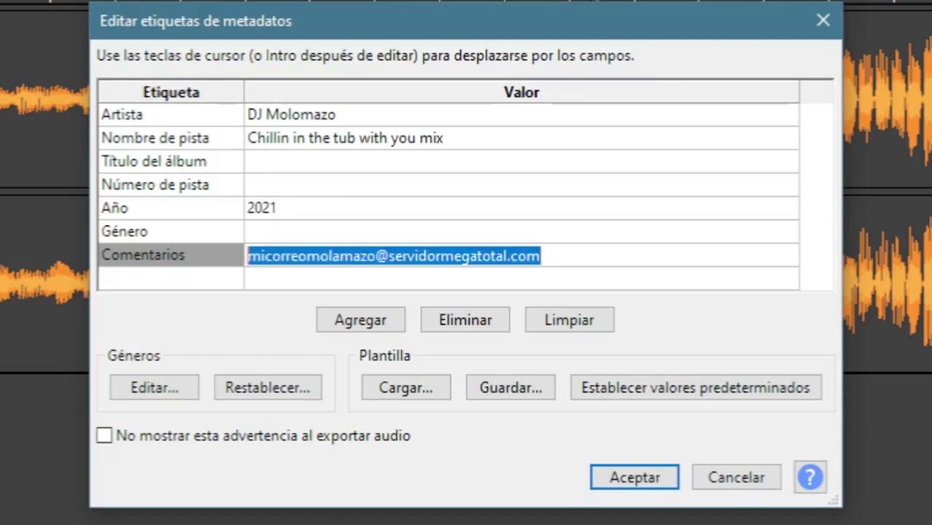
type("instagram.com/micuentamolamazobroh")
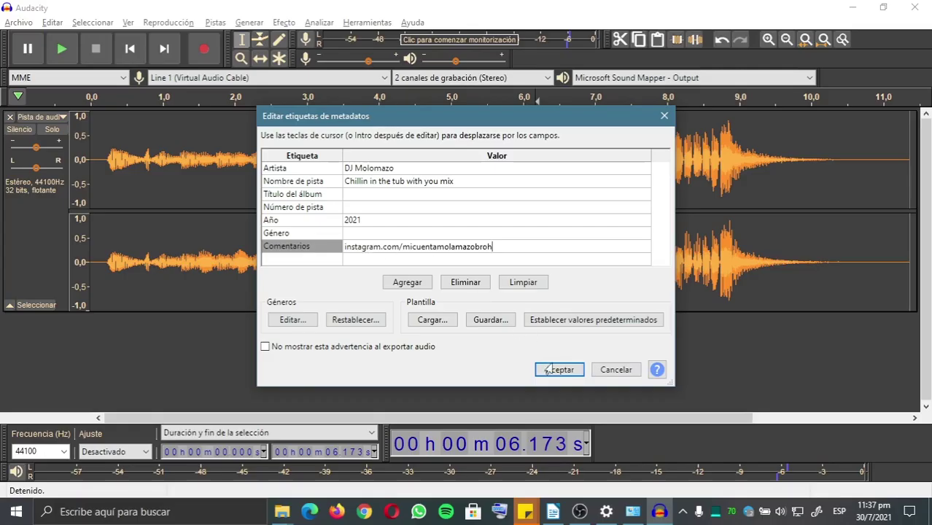
left_click(619, 473)
left_click(552, 370)
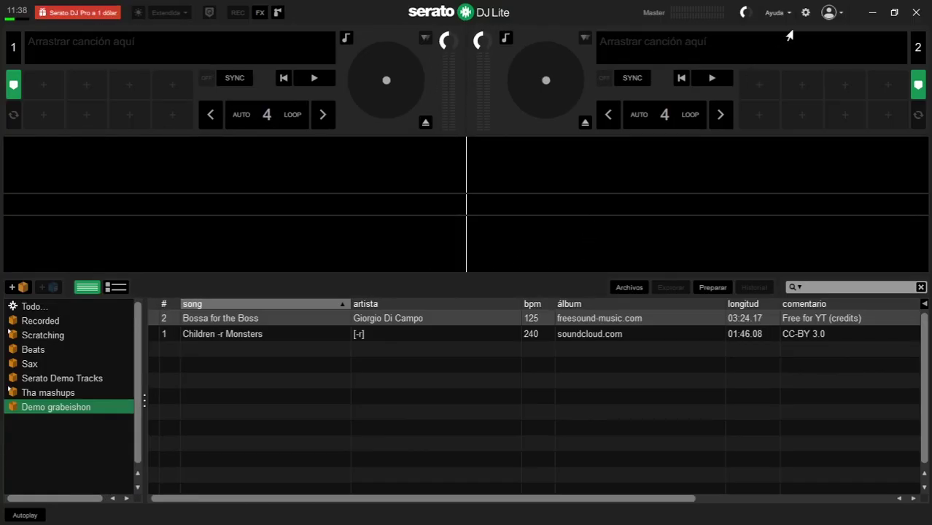
In Serato DJ Lite's Audio settings, enable sharing its audio with other applications.
left_click(805, 12)
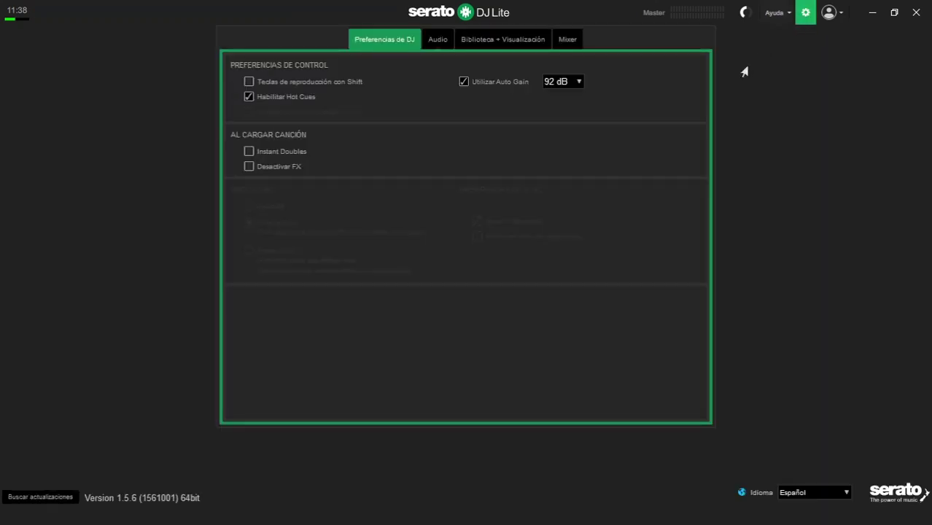
left_click(438, 41)
left_click(235, 235)
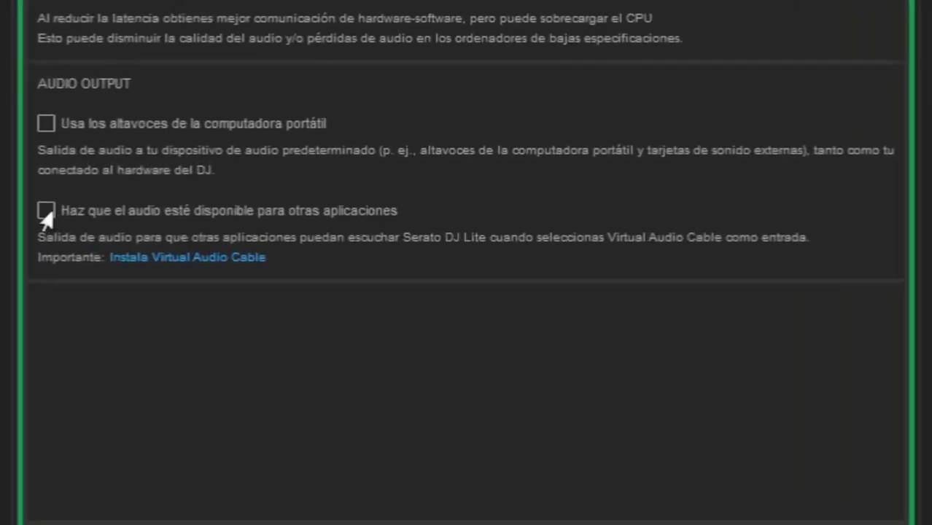